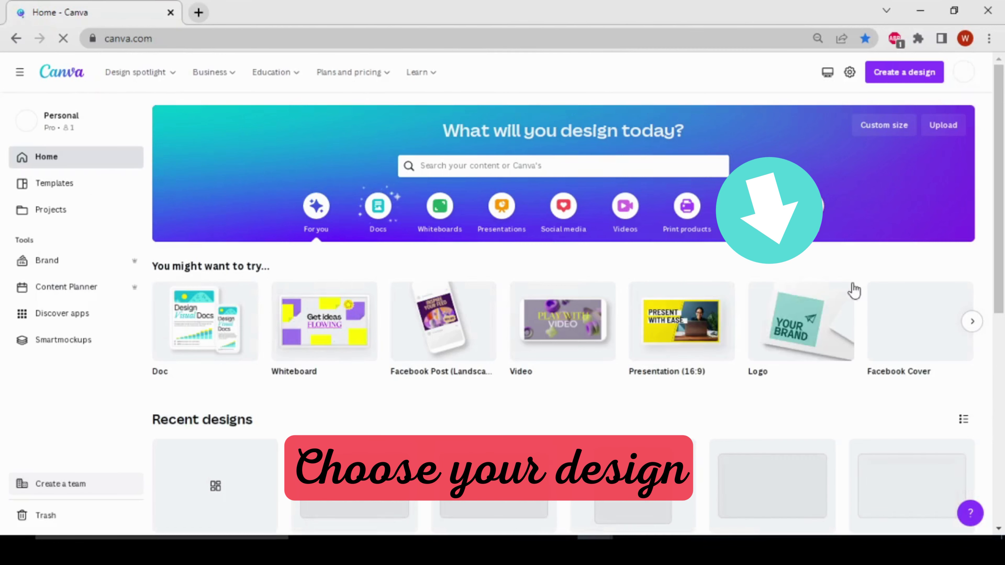
Create a new Logo design and set its page background to the default coral red.
click(805, 335)
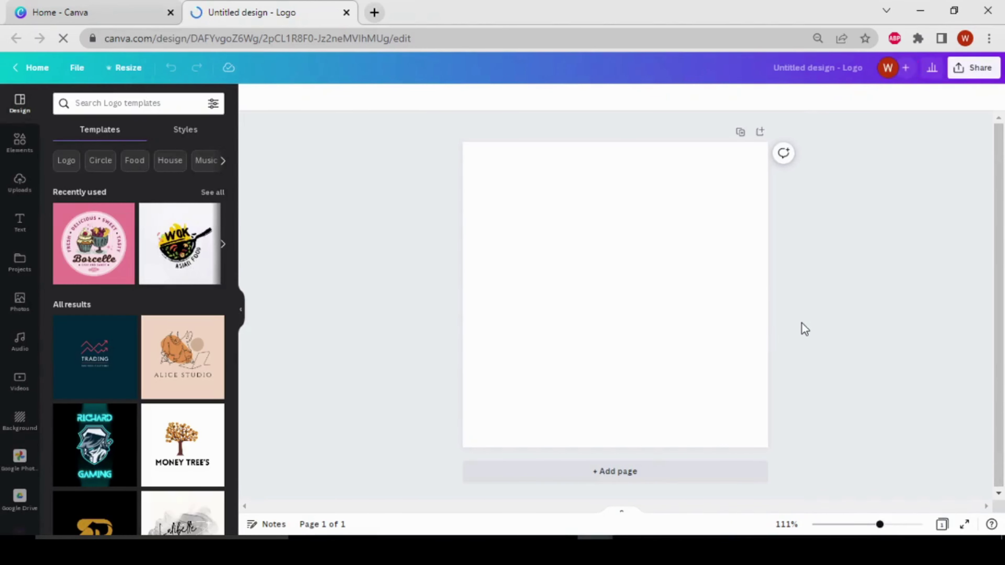
click(684, 293)
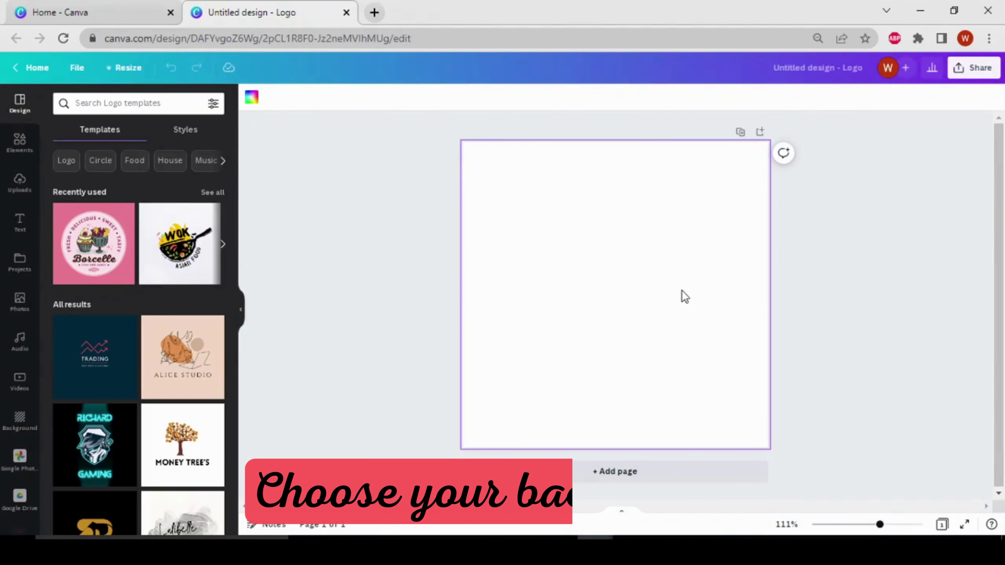
click(252, 98)
click(95, 387)
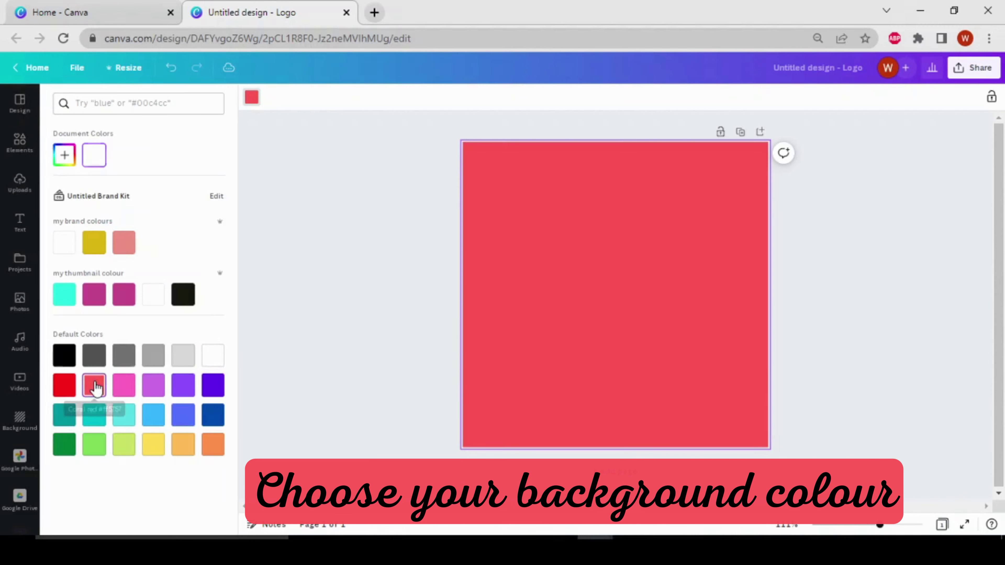
click(422, 332)
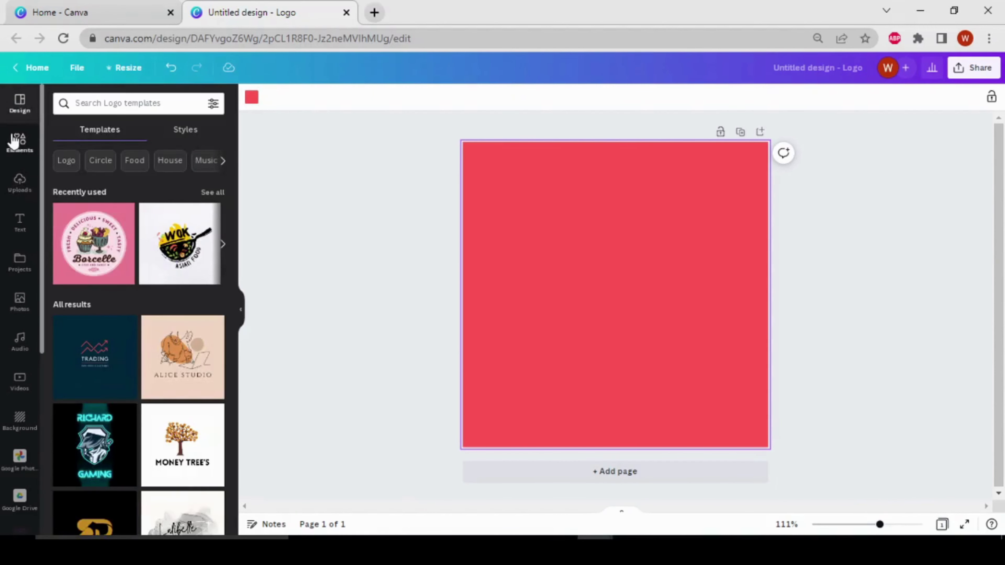
Search the elements for "circle" and add the solid circle shape to the page.
click(15, 141)
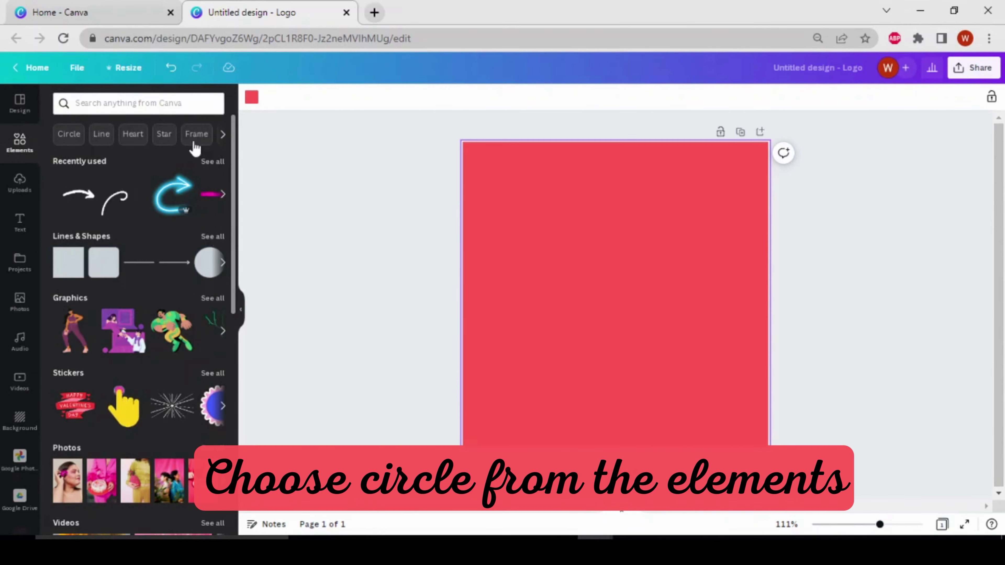
click(192, 103)
text(c)
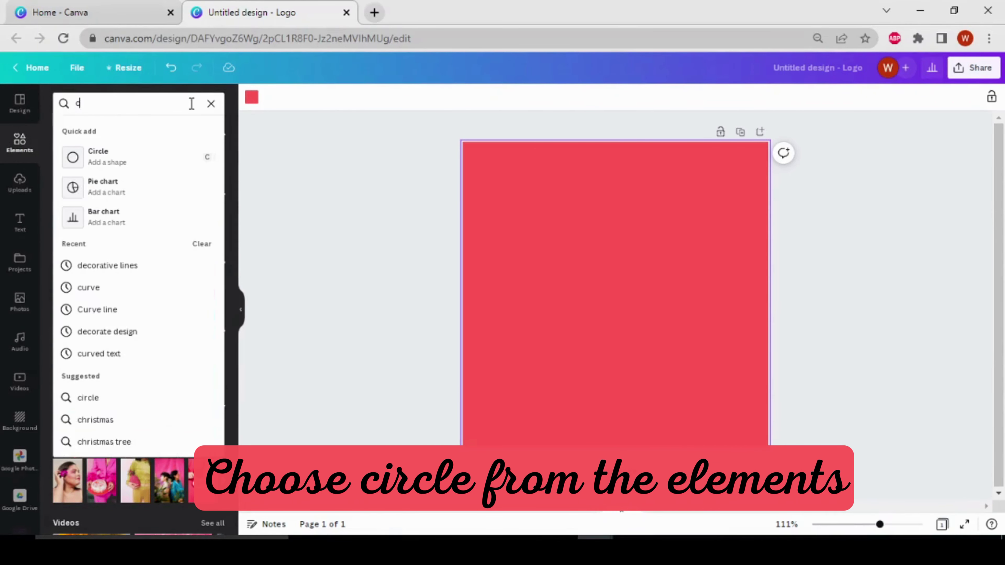
text(ircle)
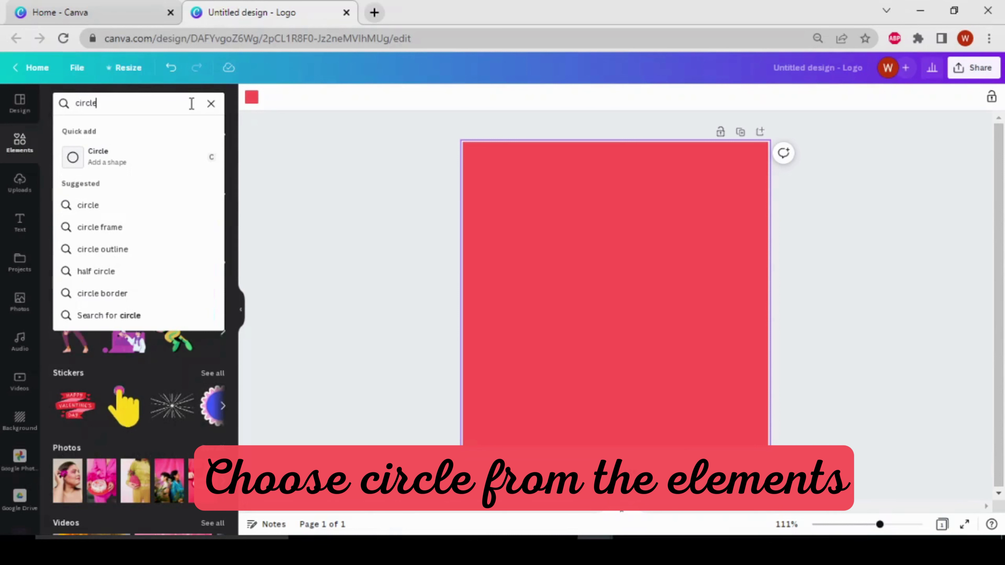
key(Return)
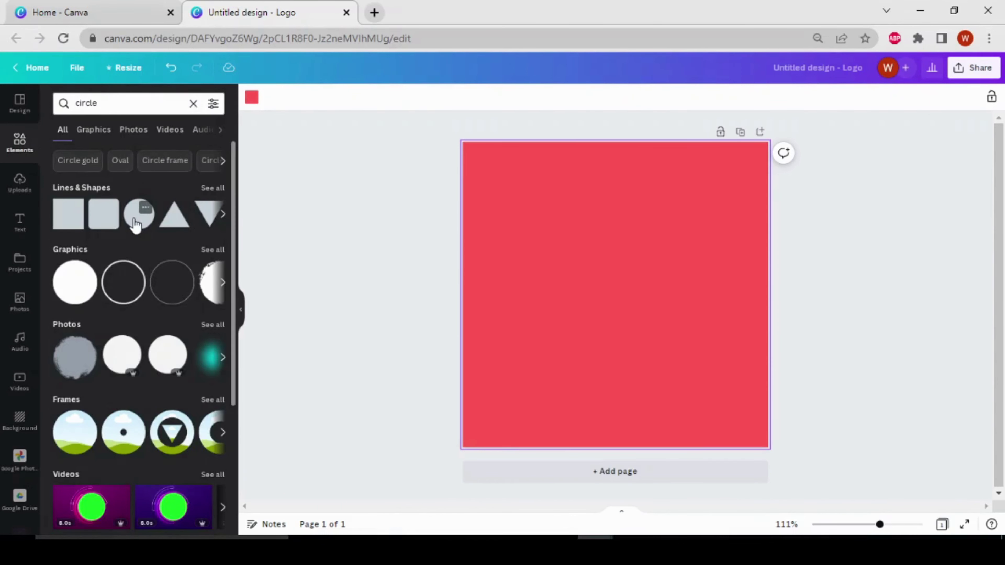
click(136, 225)
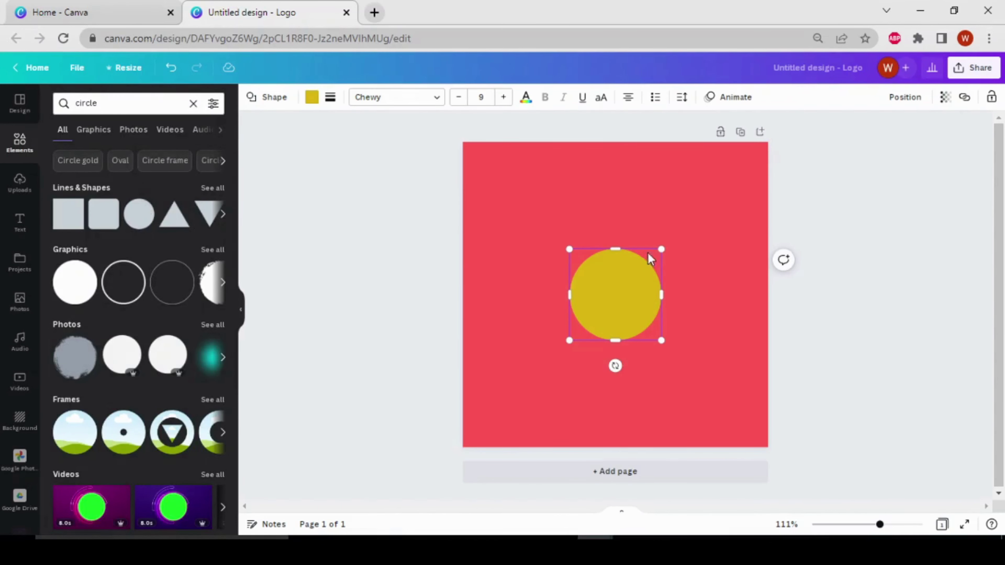
Enlarge the circle to about two thirds of the page width and centre it on the page.
drag(660, 249, 731, 180)
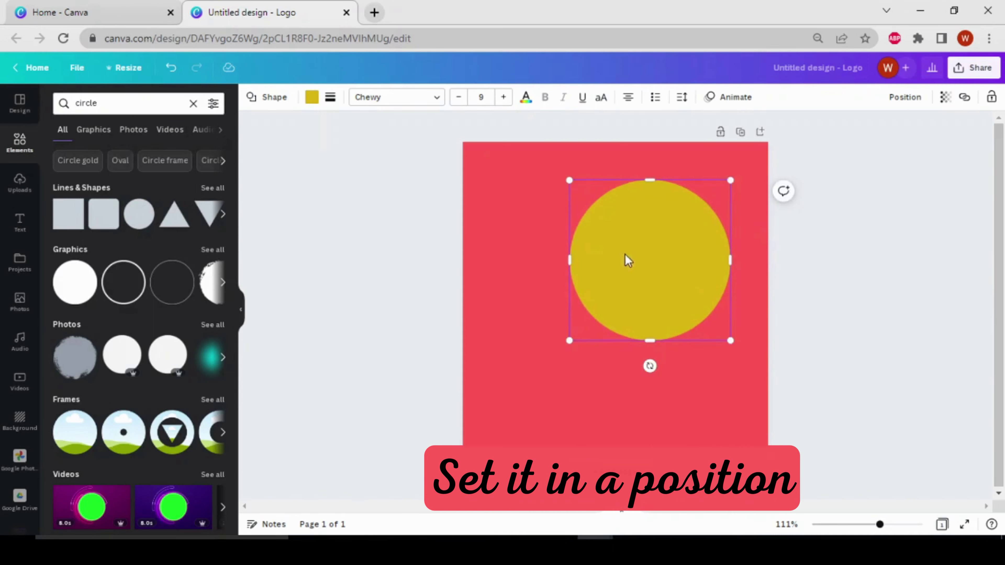
mouse_move(615, 272)
mouse_down()
mouse_move(602, 267)
mouse_move(568, 294)
mouse_move(610, 277)
mouse_up()
drag(695, 217, 727, 178)
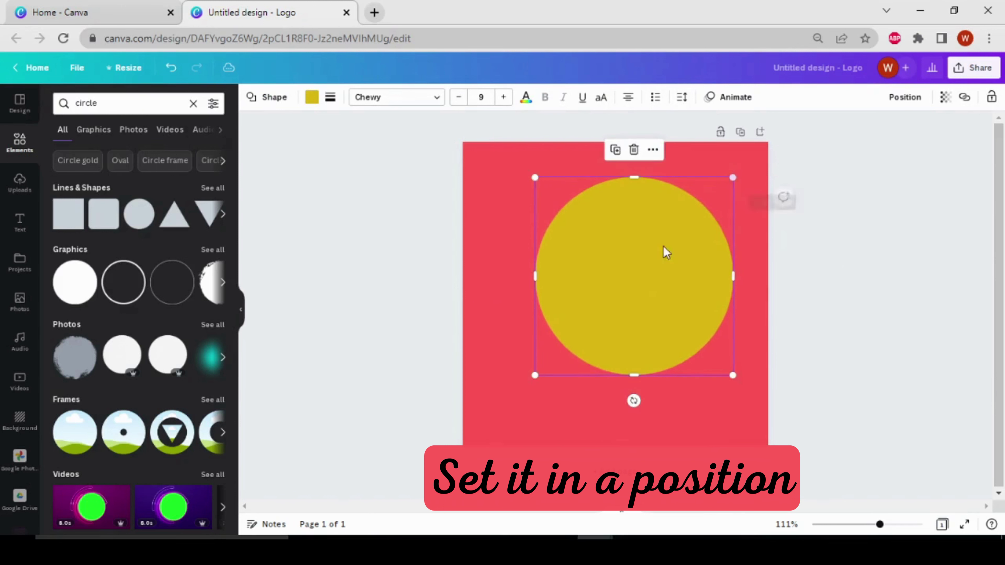
drag(665, 251, 590, 288)
drag(711, 197, 722, 189)
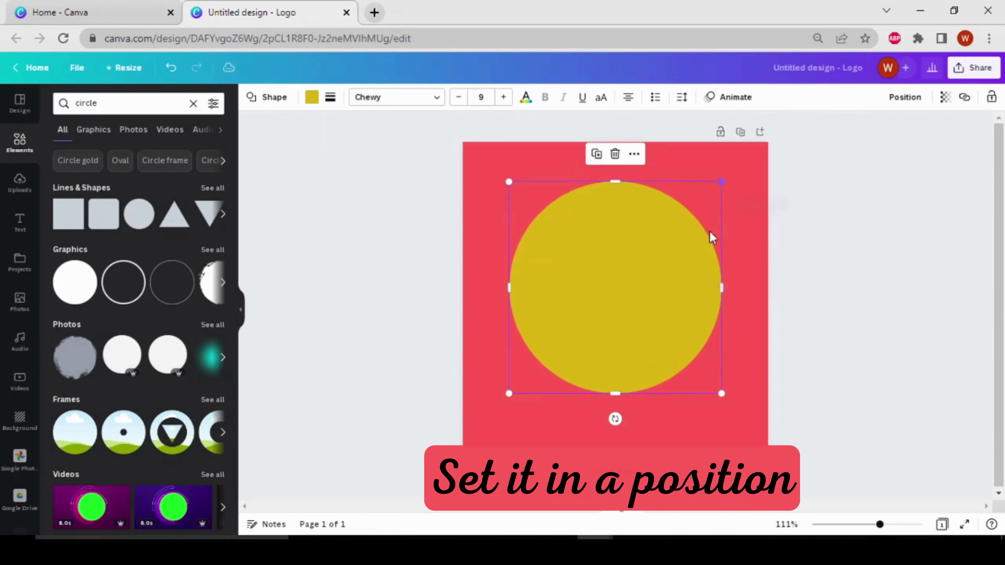
drag(669, 277, 661, 278)
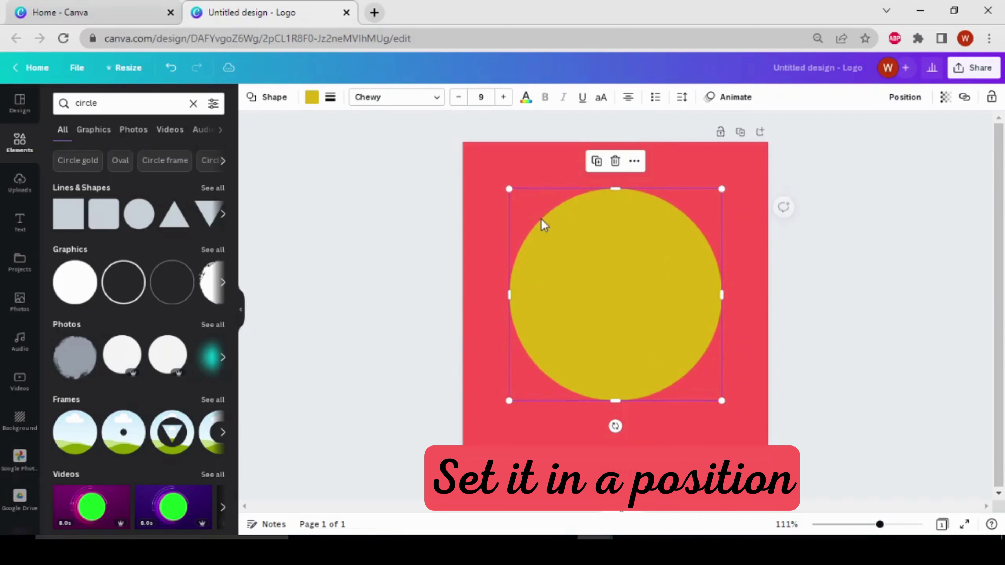
Recolour the circle with the white swatch from the "my thumbnail colour" palette.
click(319, 101)
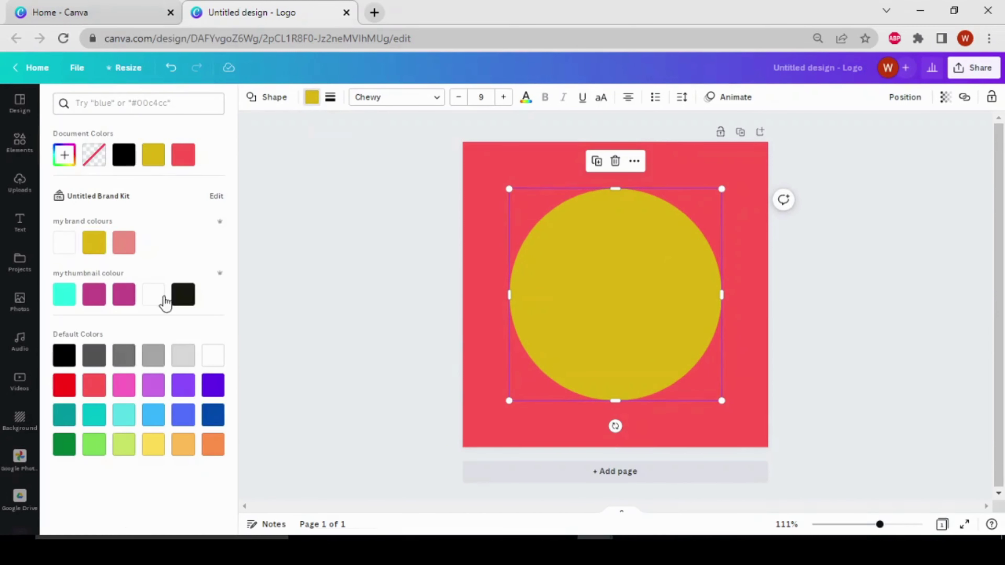
click(154, 295)
key(Escape)
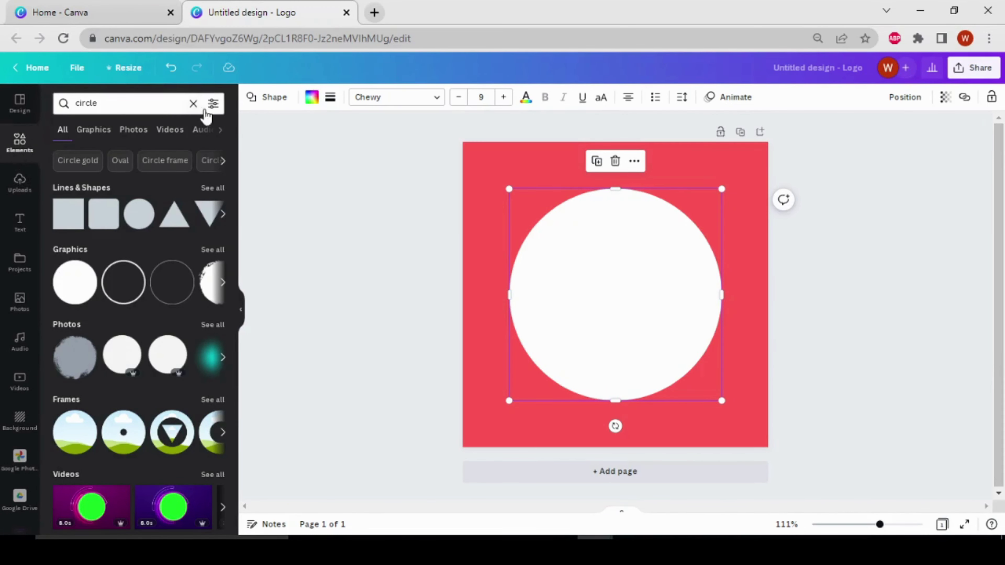
Search the elements for "canva" and add the round gradient Canva logo photo to the page.
click(193, 104)
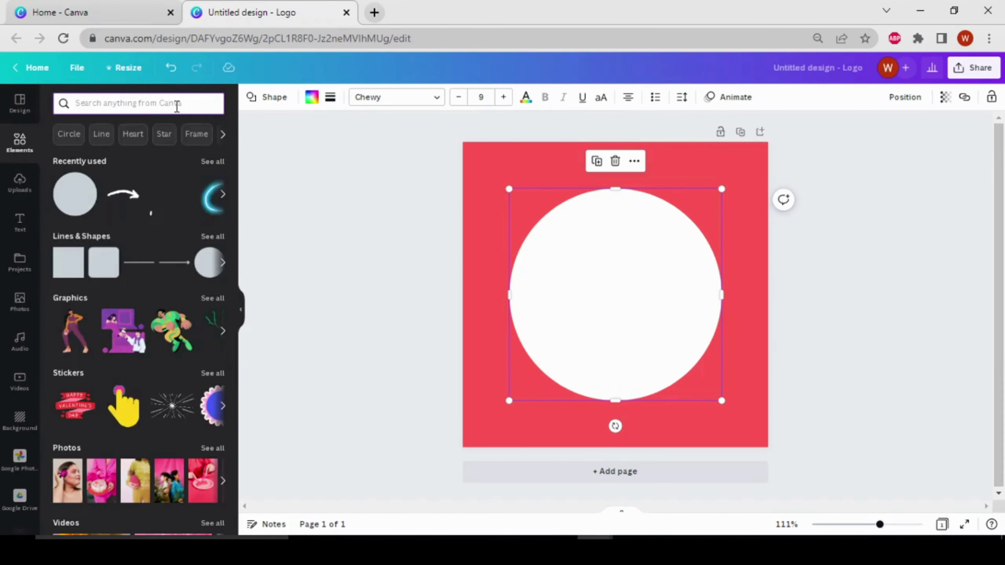
text(canva)
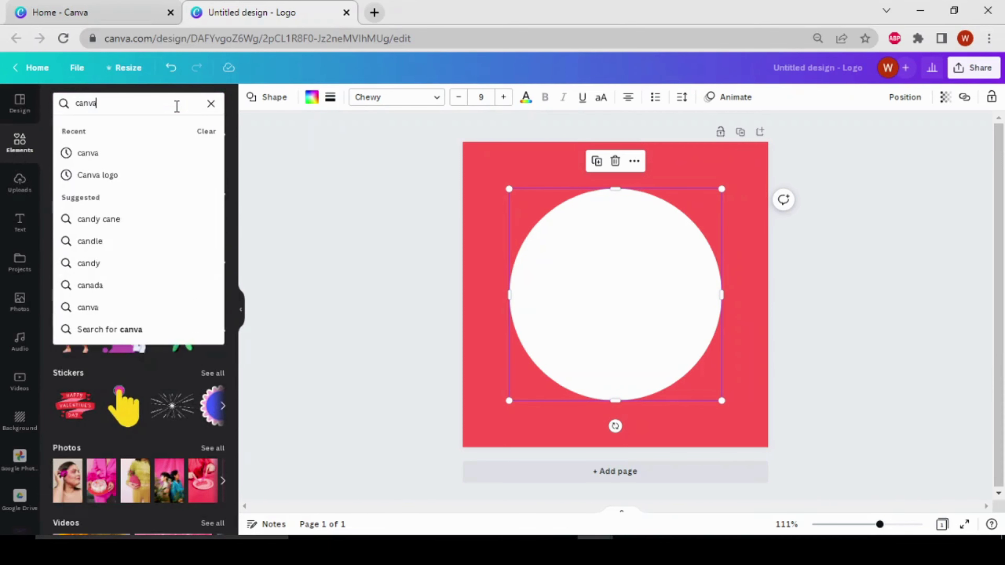
key(Return)
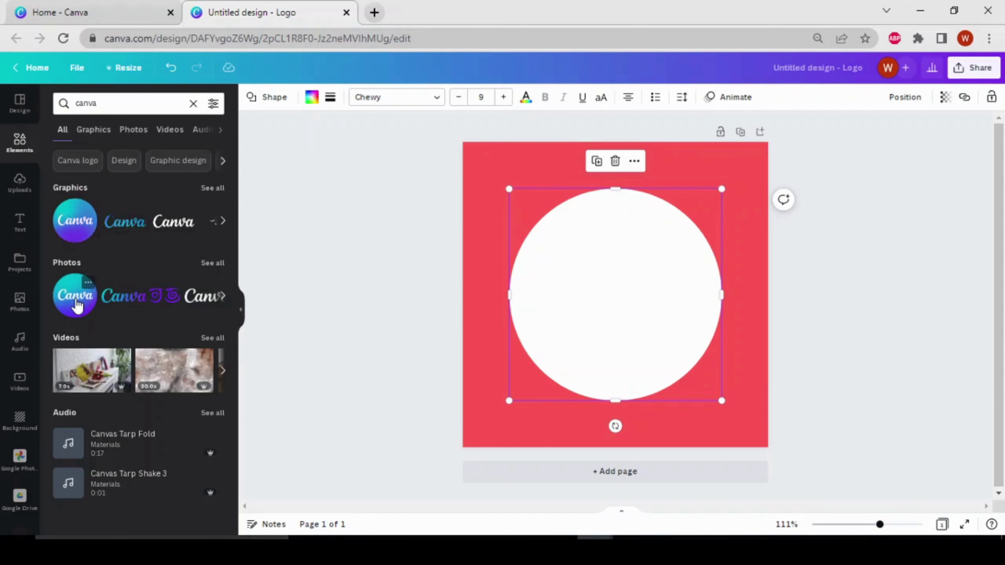
click(77, 305)
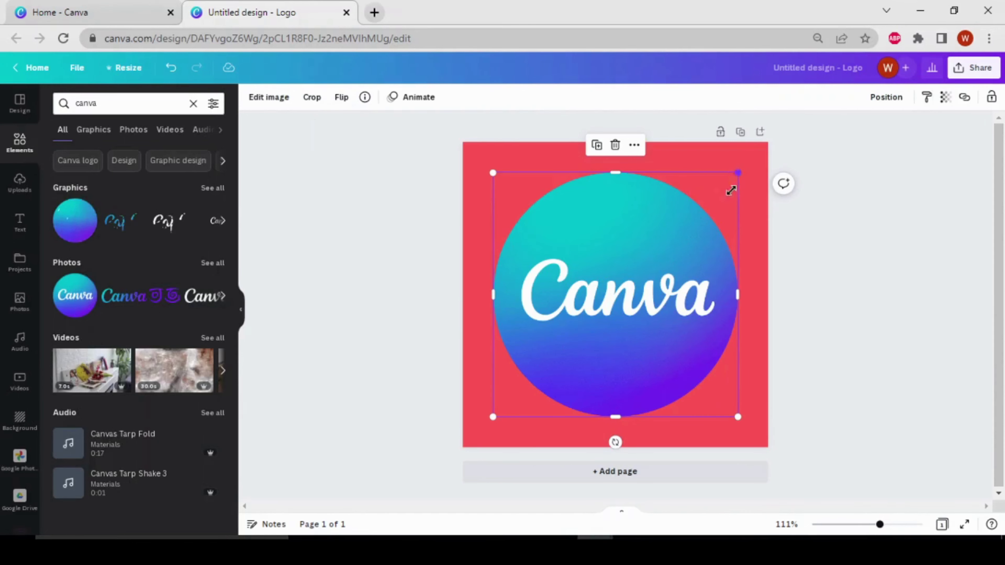
Shrink the Canva logo and centre it inside the white circle, leaving a white ring around it.
drag(739, 173, 665, 247)
drag(579, 328, 616, 295)
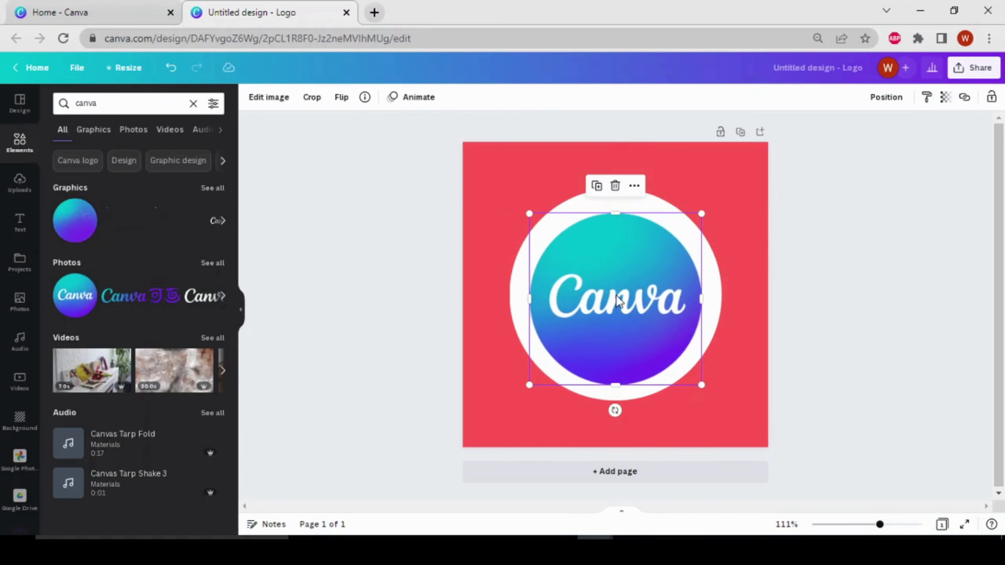
drag(702, 215, 690, 225)
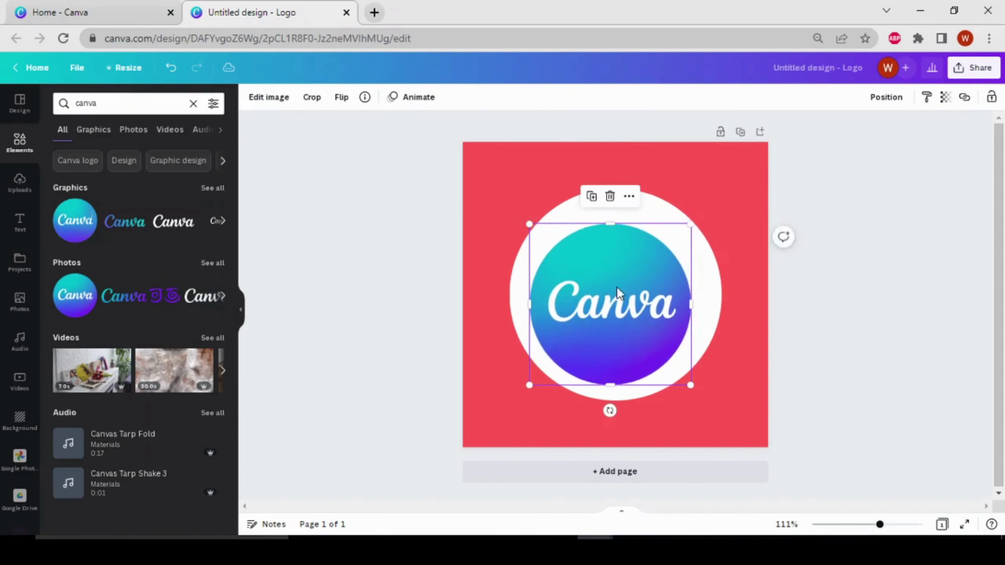
drag(617, 286, 615, 289)
click(457, 300)
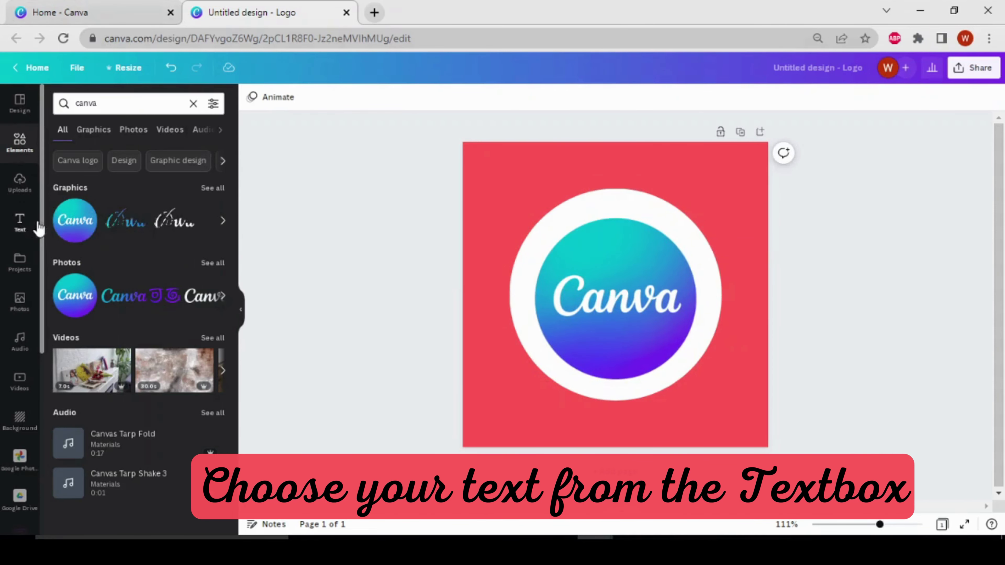
Add the "BAKED FRESH" font combination, delete its "BAKED" line and move "FRESH" up over the circle's upper edge.
click(19, 222)
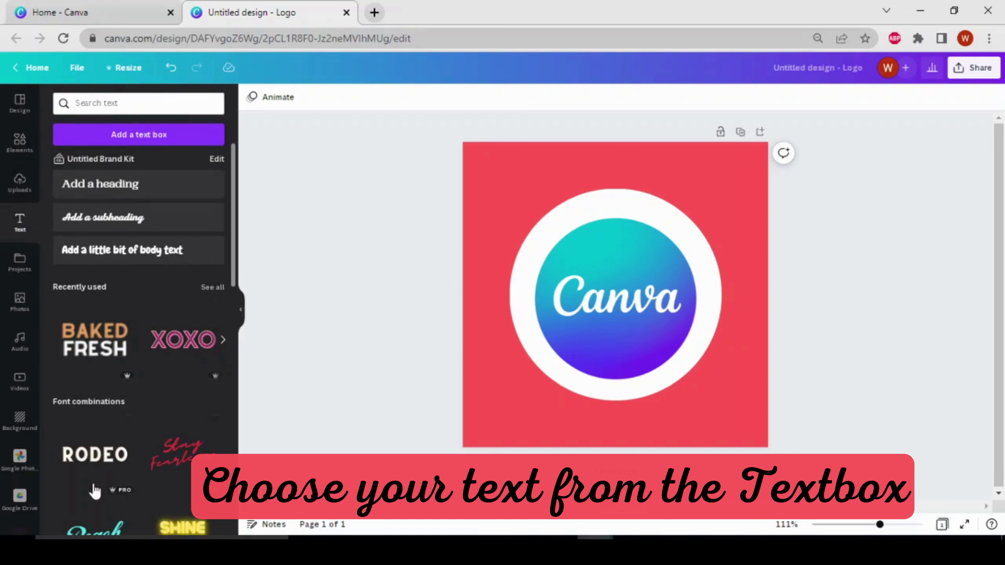
click(94, 341)
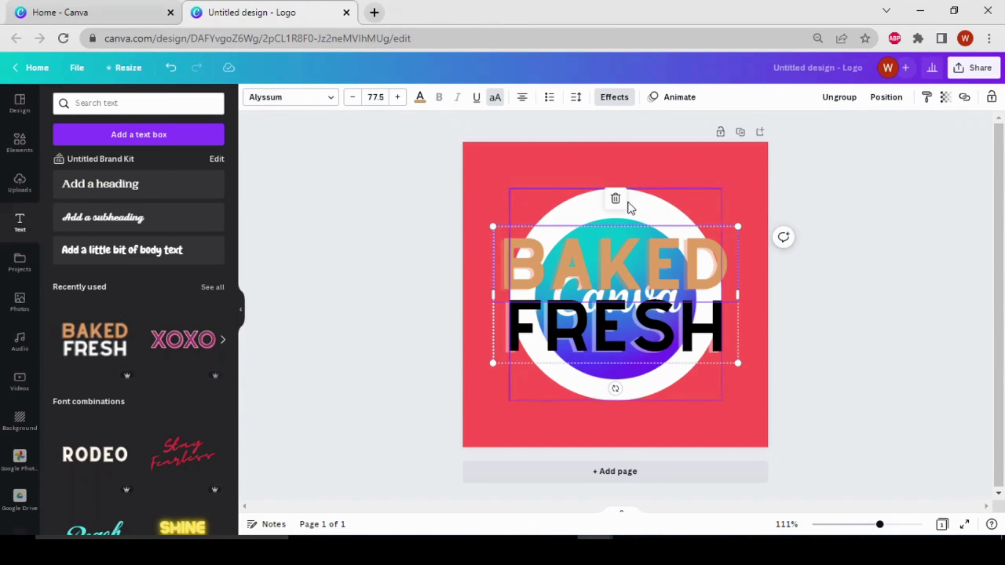
click(616, 198)
drag(636, 330, 640, 245)
Replace the word "FRESH" with "CURVED TEXT".
double_click(732, 229)
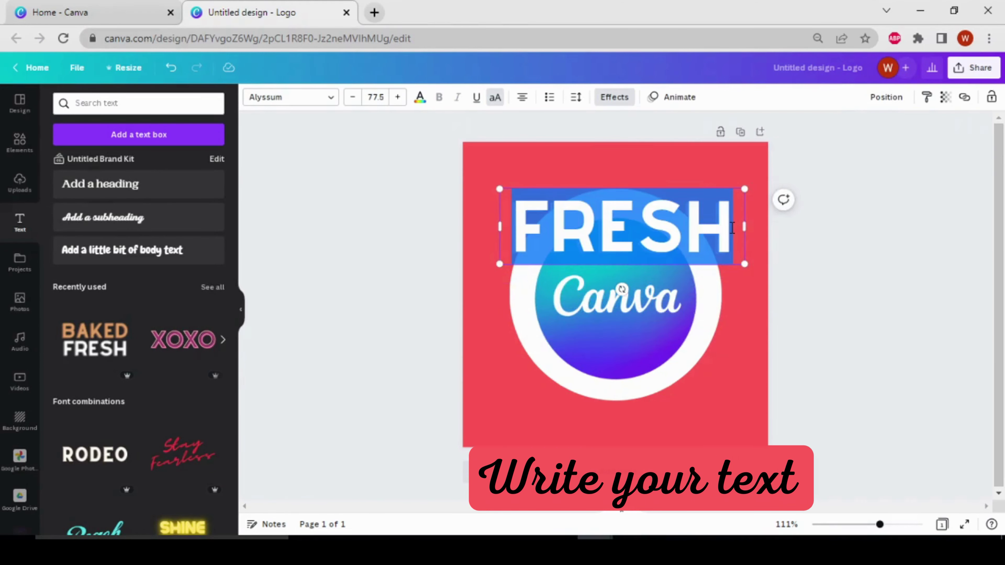
key(BackSpace)
text(C)
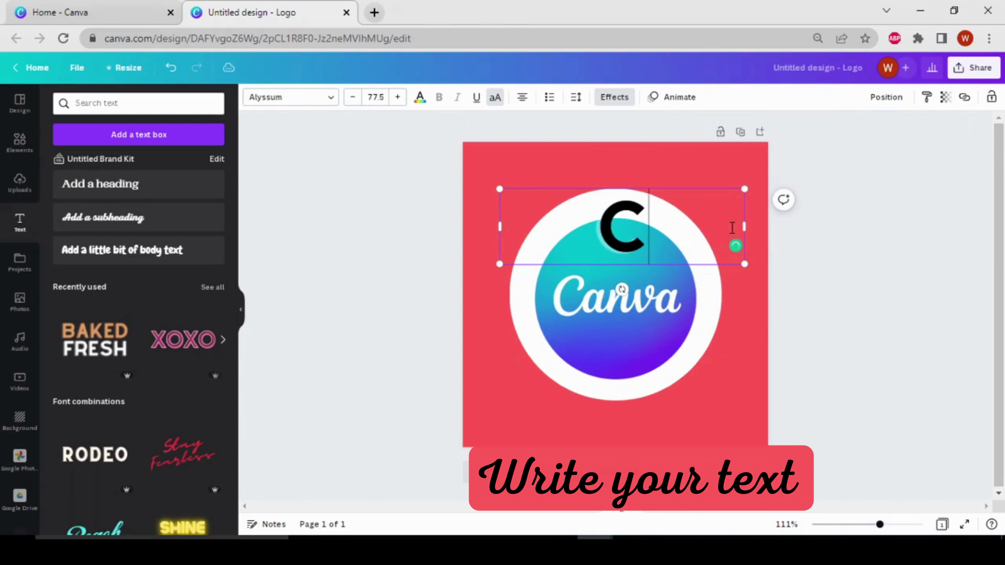
text(URVE)
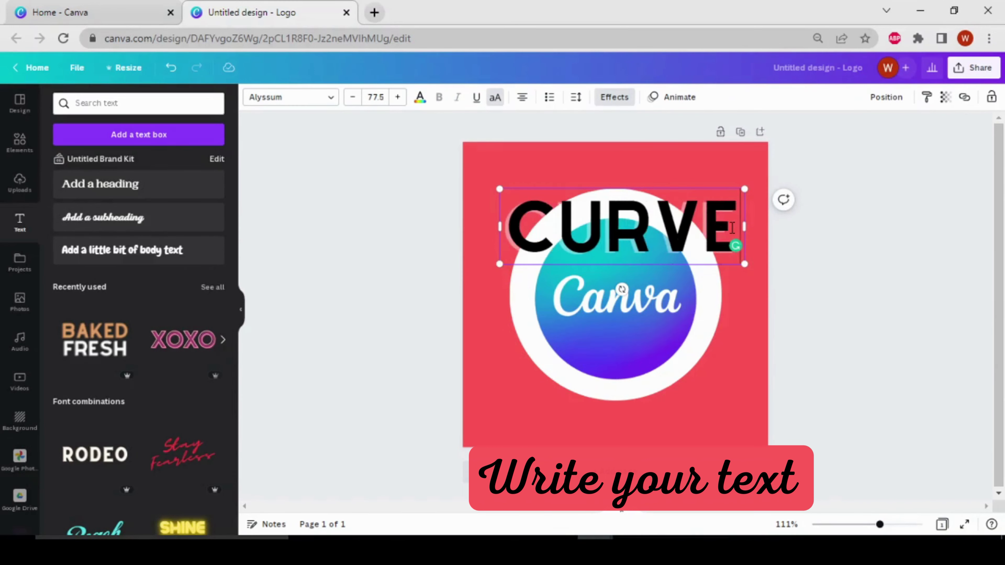
text(D TEXT)
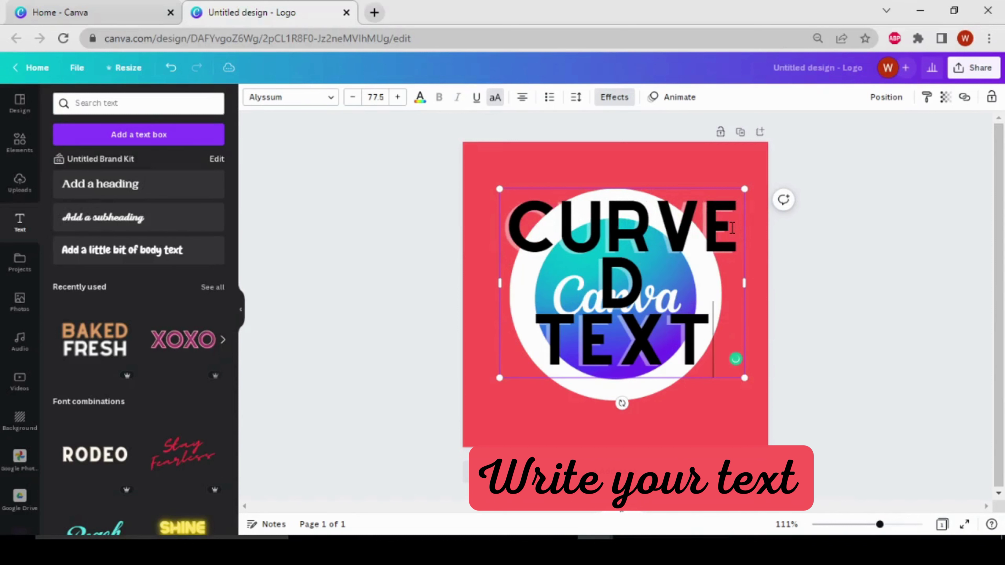
Widen the text box and scale "CURVED TEXT" down to about size 35 on one line across the white circle's top.
drag(745, 284, 883, 277)
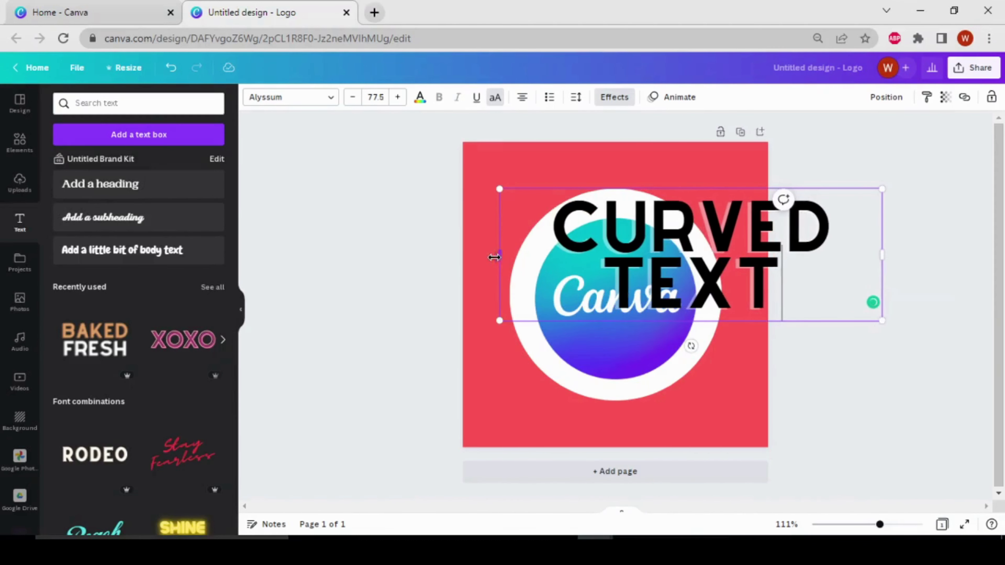
drag(494, 258, 409, 256)
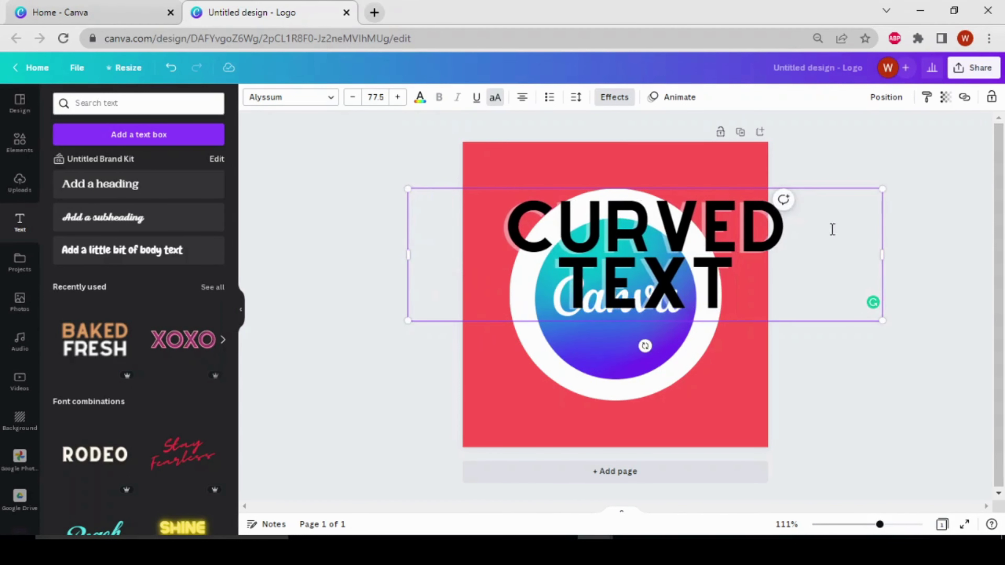
drag(882, 187, 708, 238)
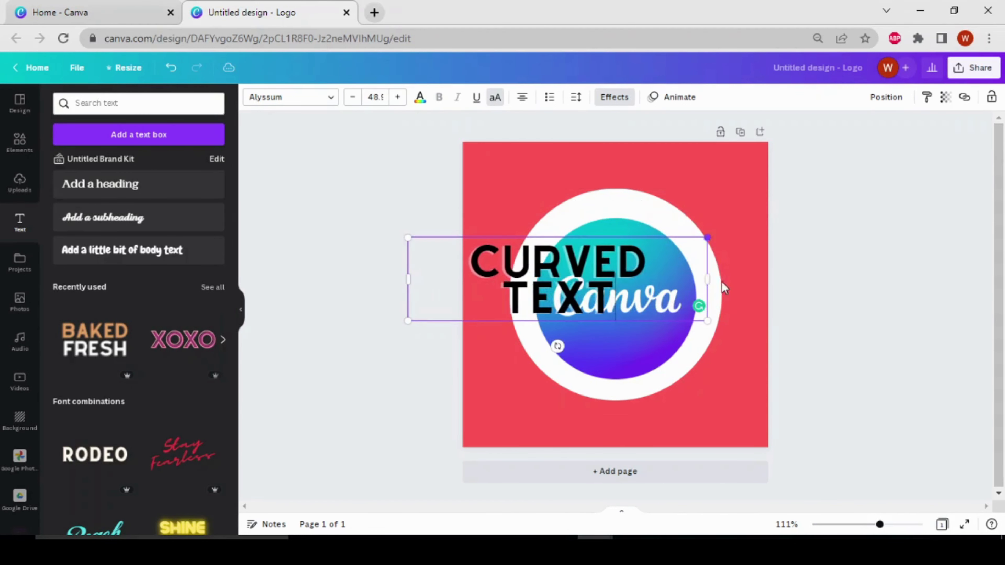
drag(708, 280, 795, 279)
drag(796, 237, 727, 216)
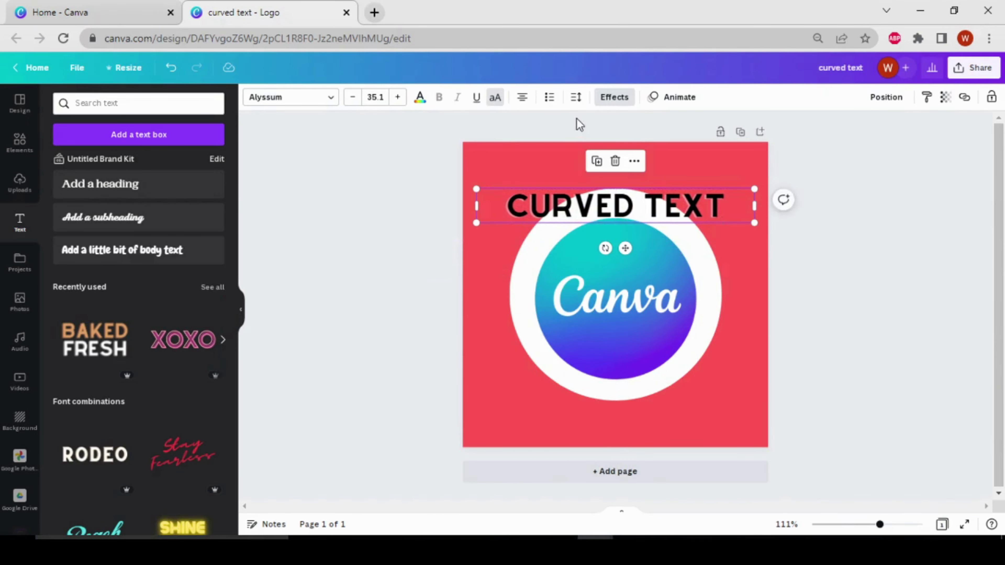
Apply the Curve shape effect to "CURVED TEXT".
click(615, 98)
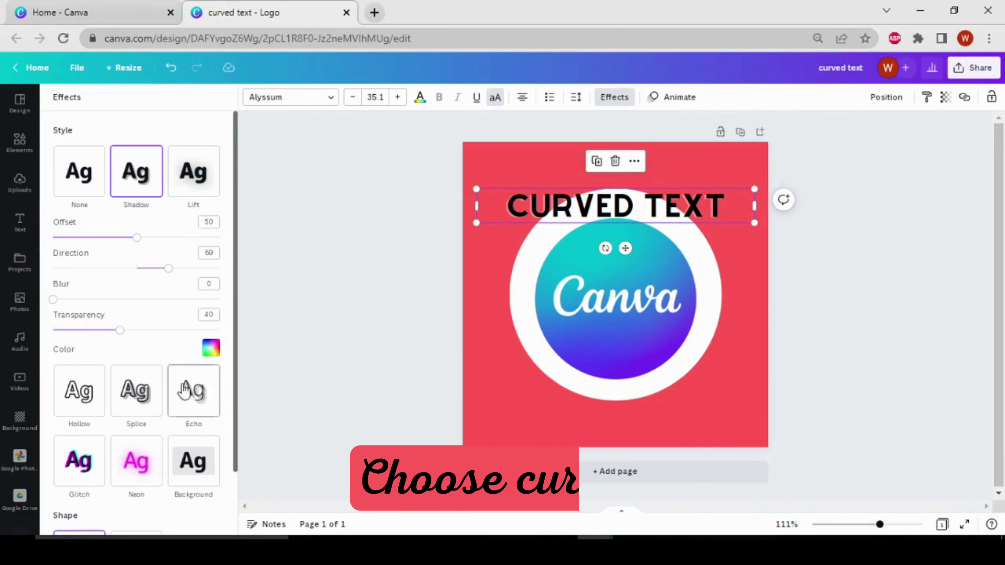
scroll(166, 374, down, 1)
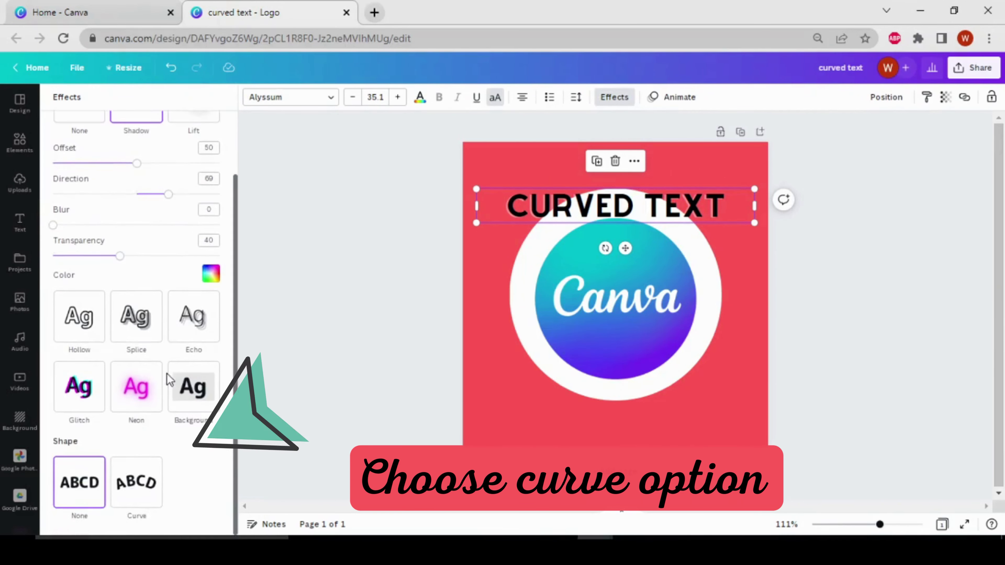
click(149, 499)
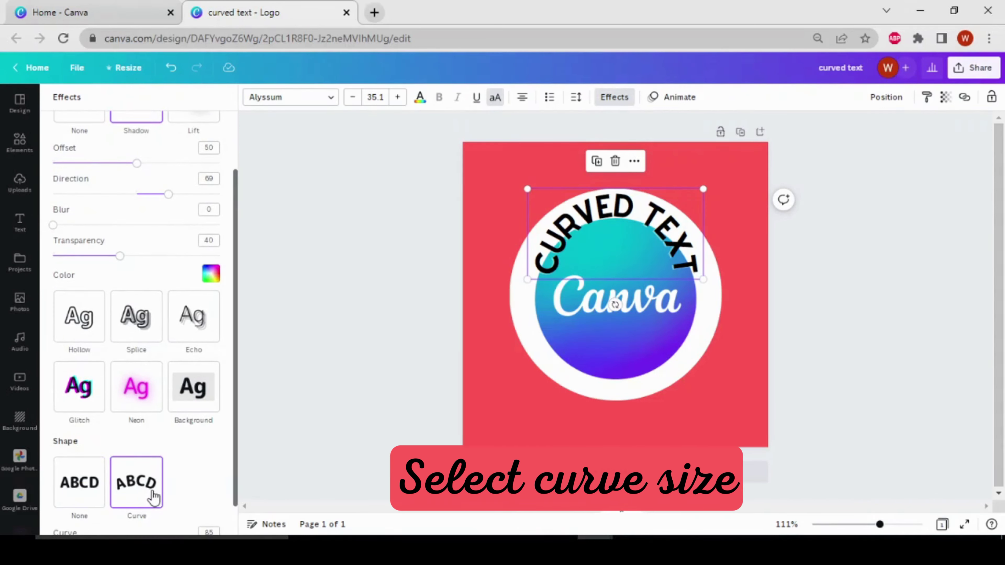
Set the curve amount of "CURVED TEXT" to 67 so it follows the white ring around the logo.
scroll(166, 487, down, 1)
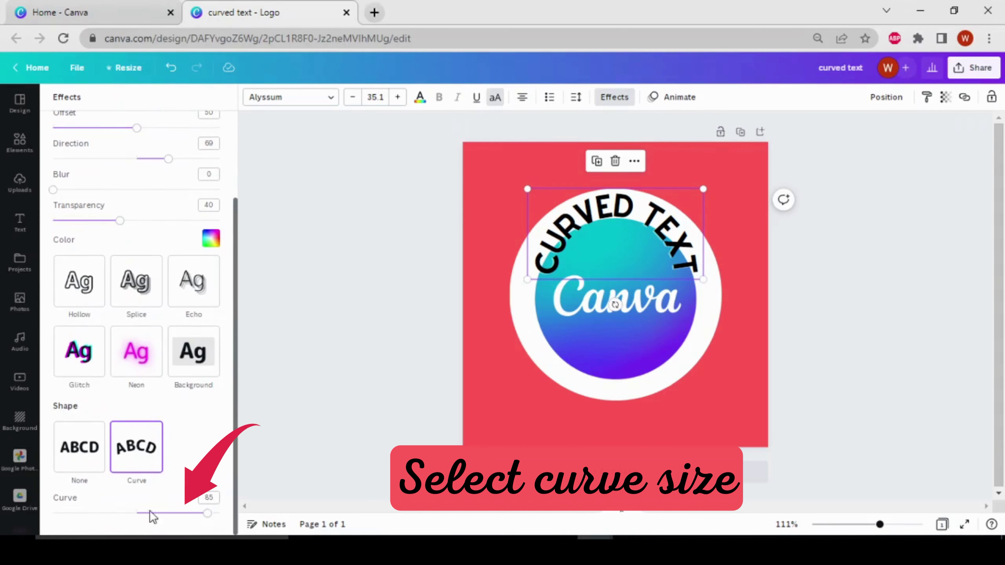
drag(207, 515, 193, 515)
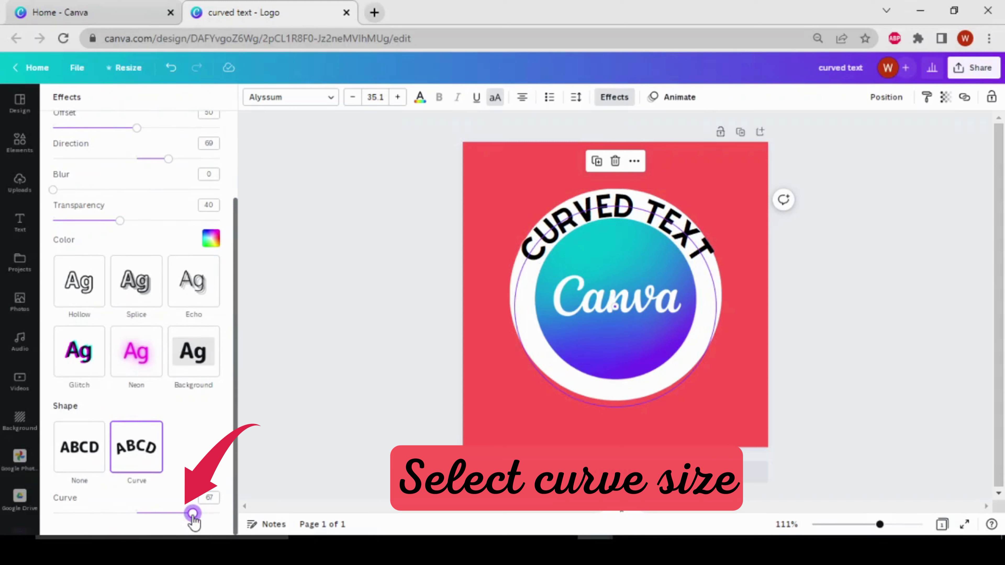
key(Escape)
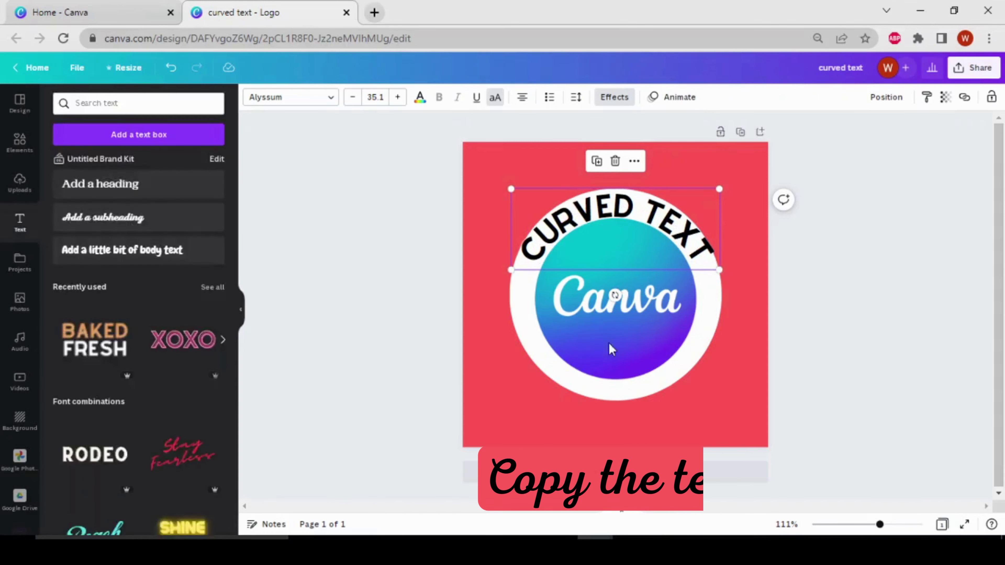
click(807, 302)
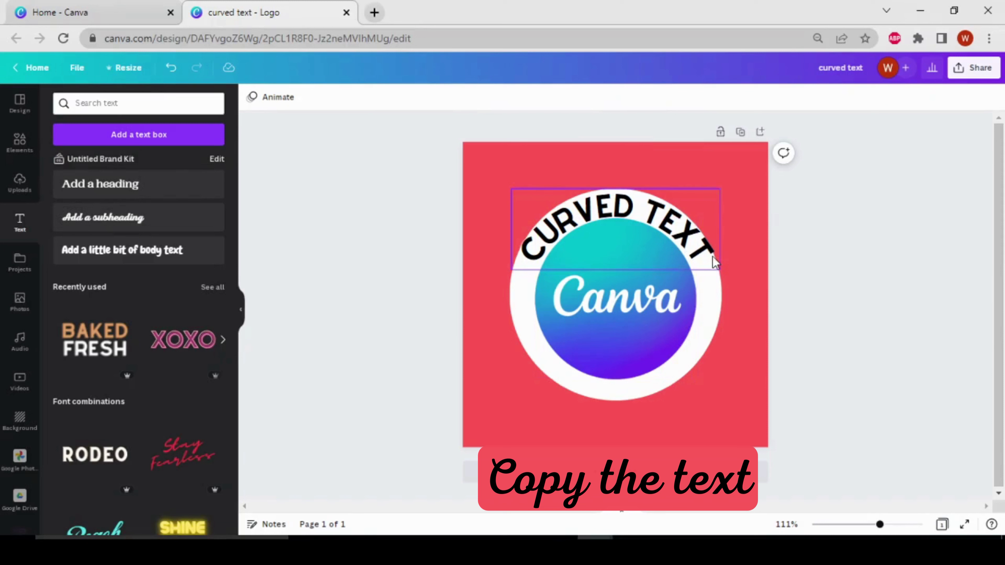
Duplicate the curved "CURVED TEXT" and move the copy down over the lower part of the white circle.
click(630, 210)
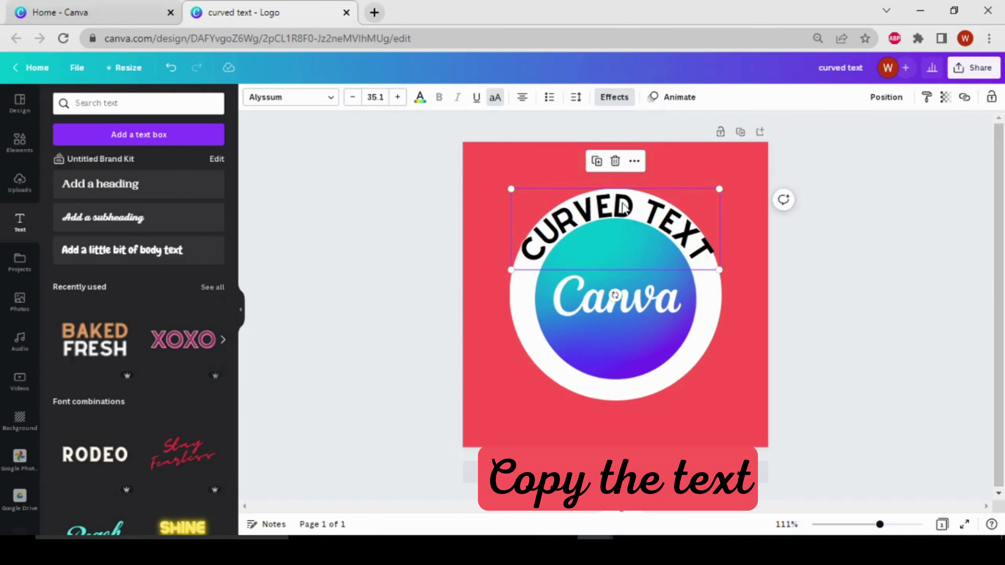
click(597, 161)
drag(629, 249, 622, 389)
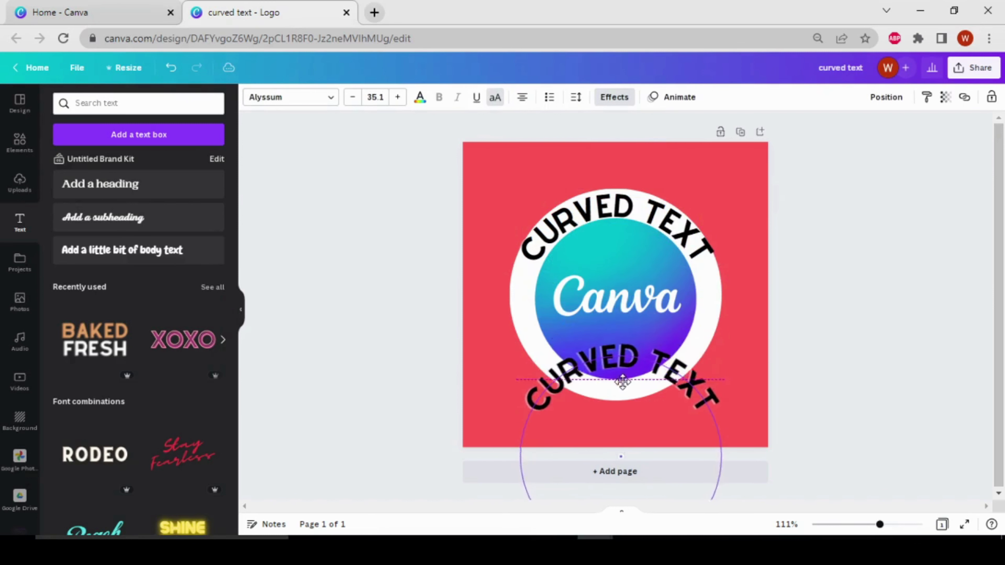
Replace the wording of the lower text copy with "IN CANVA".
double_click(704, 386)
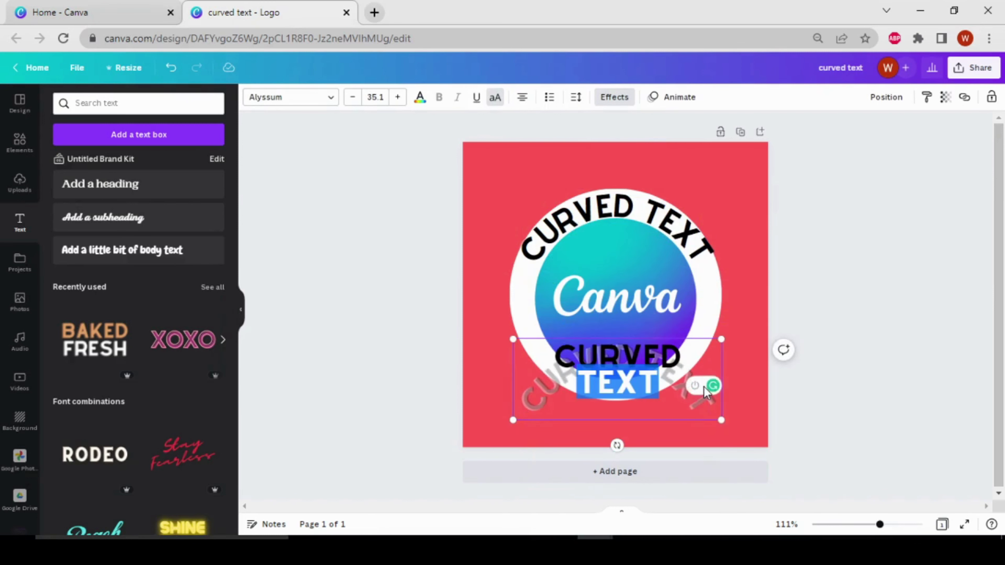
key(BackSpace)
key(BackSpace)
key(BackSpace)
key(BackSpace)
key(BackSpace)
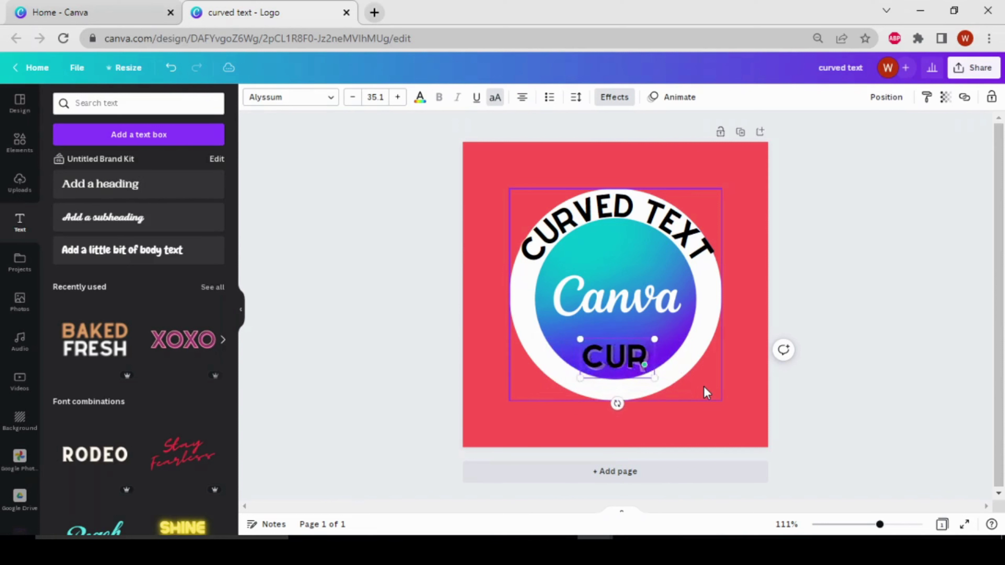
key(BackSpace)
key(BackSpace)
key(BackSpace)
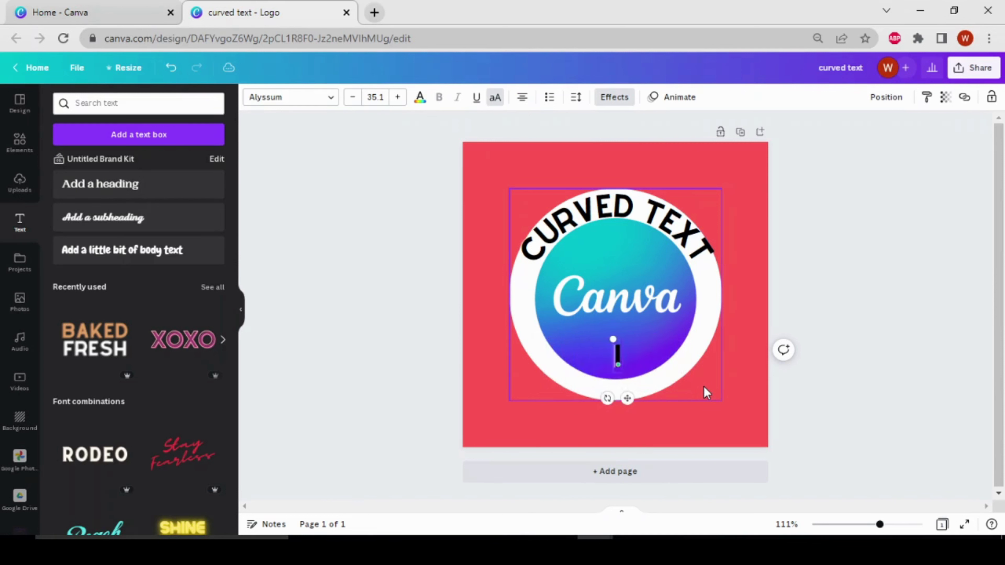
text(IN CA)
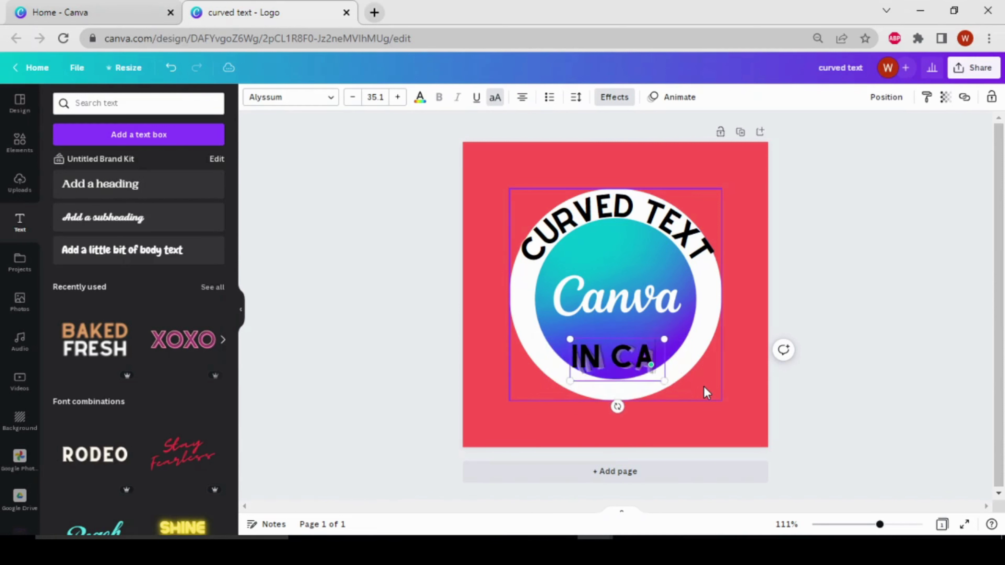
text(NVA)
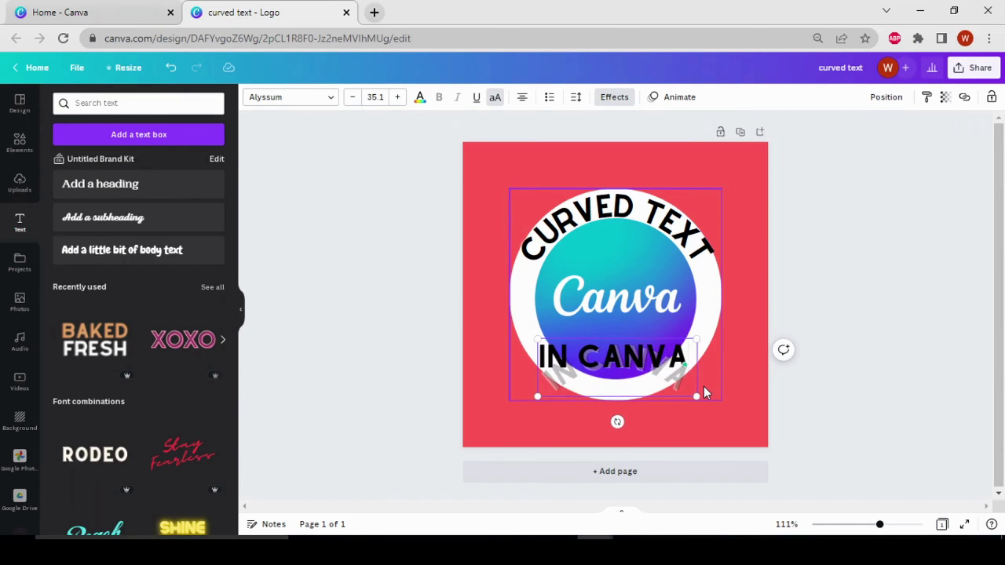
Reverse the curve of "IN CANVA" to -69 and move the text down onto the white ring below the logo.
click(627, 99)
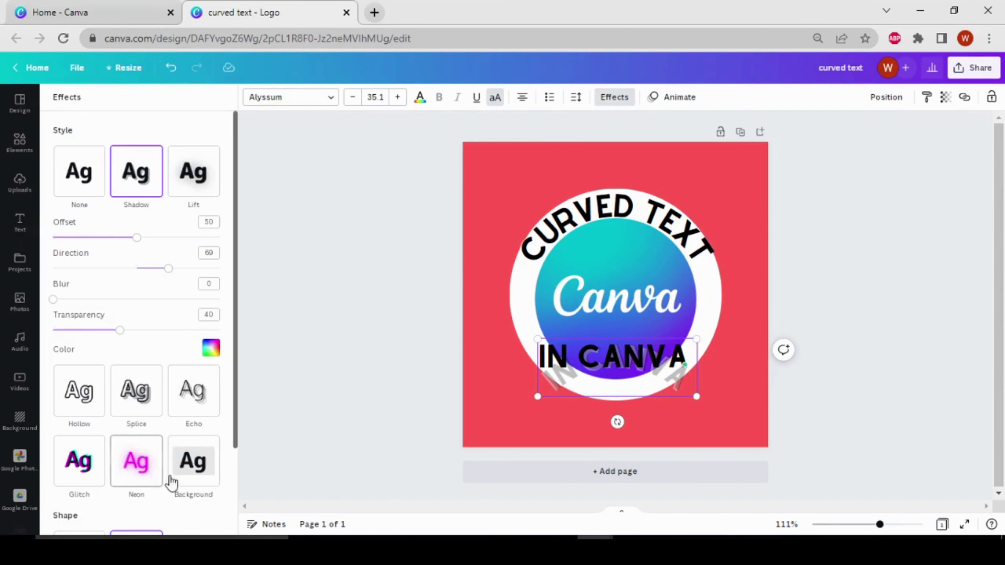
scroll(213, 427, down, 3)
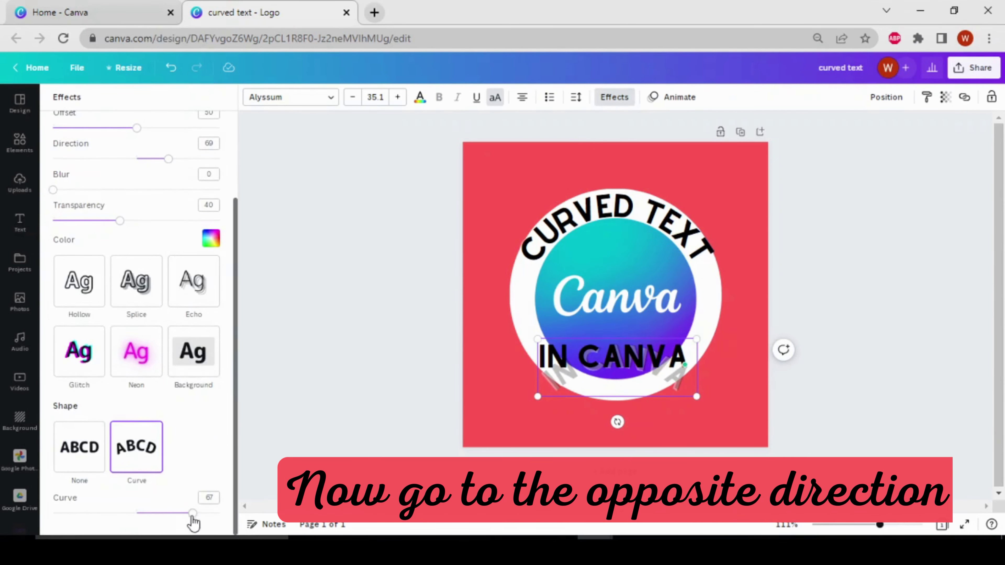
drag(193, 523, 104, 513)
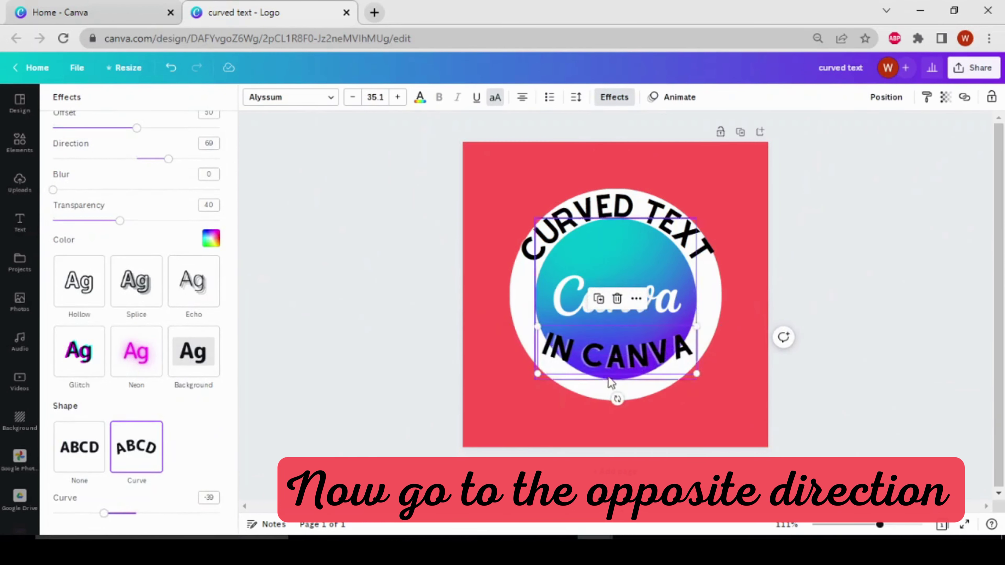
drag(611, 376, 612, 405)
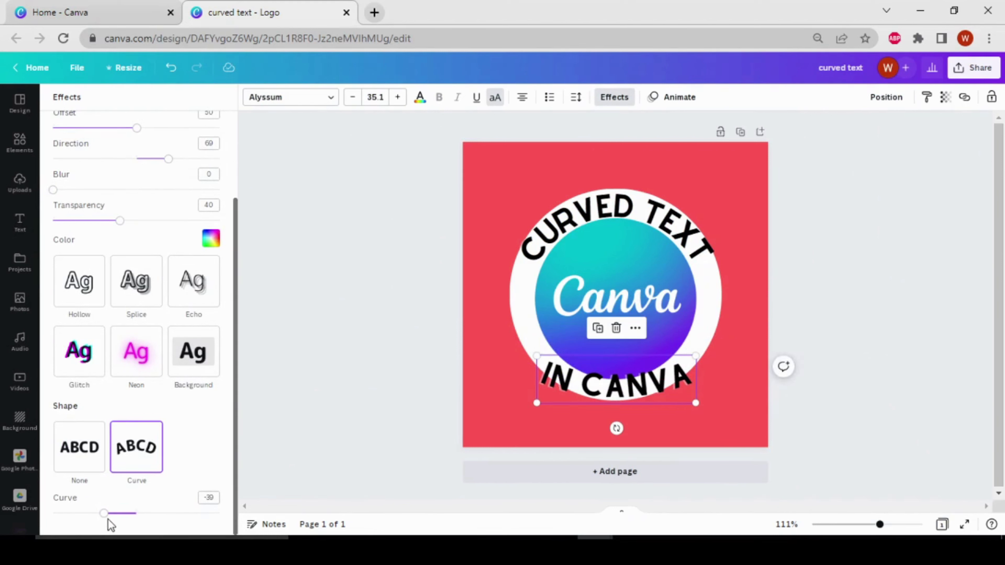
drag(103, 513, 79, 514)
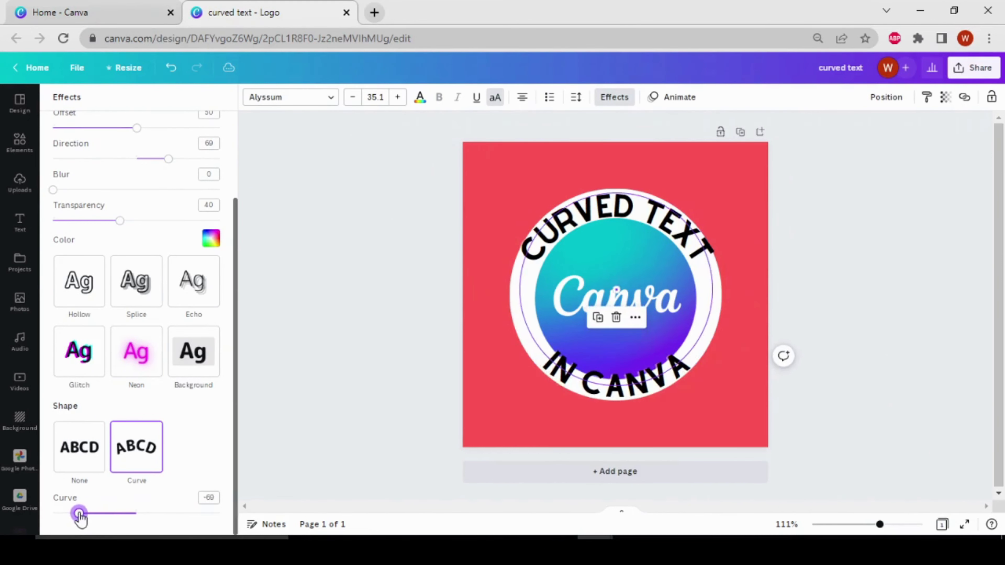
drag(625, 390, 623, 391)
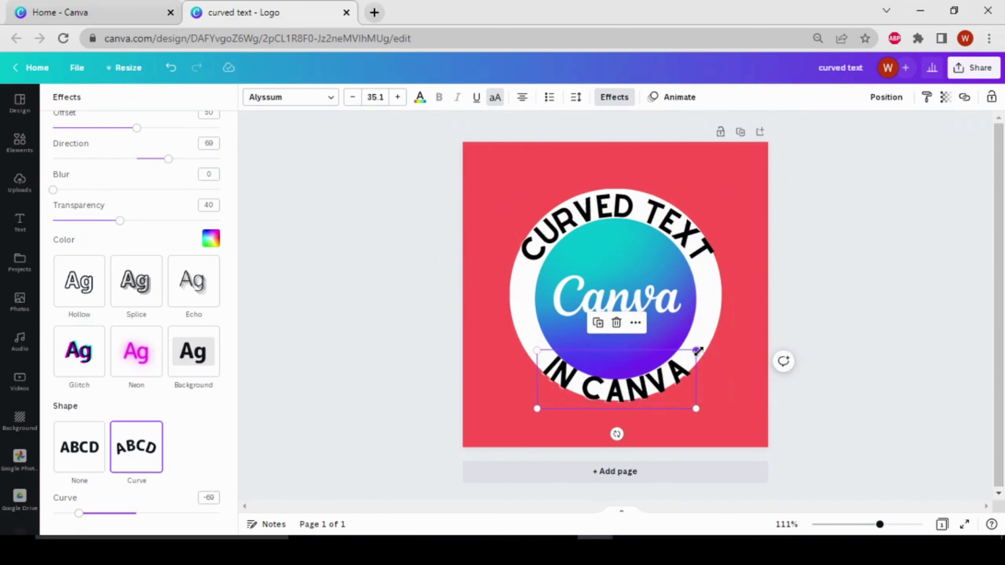
Scale "IN CANVA" down to about size 30 and fit it within the lower part of the white ring.
drag(696, 351, 684, 354)
drag(659, 394, 659, 384)
drag(688, 350, 662, 380)
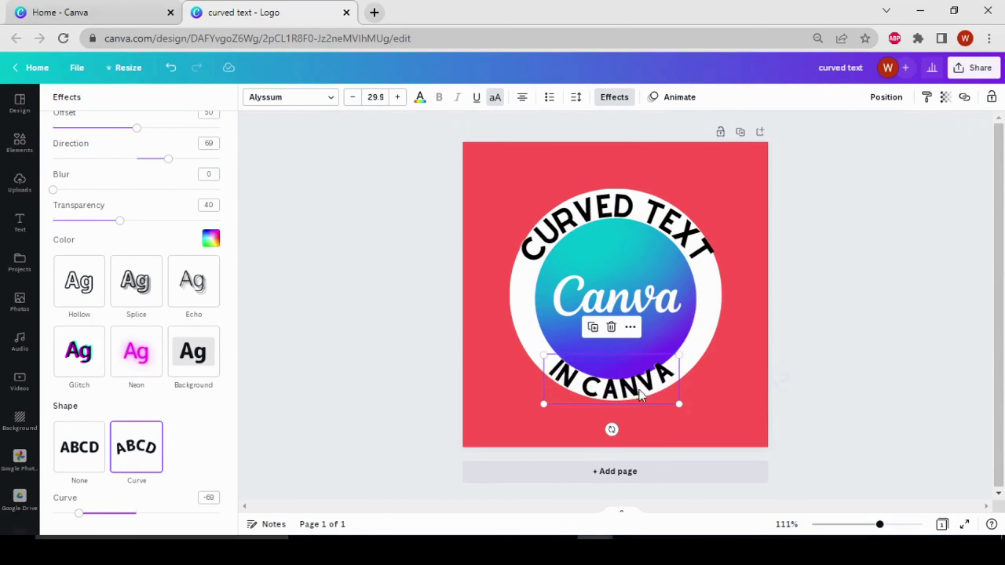
drag(84, 514, 80, 517)
Shrink the Canva logo slightly and recentre it inside the white circle.
click(603, 309)
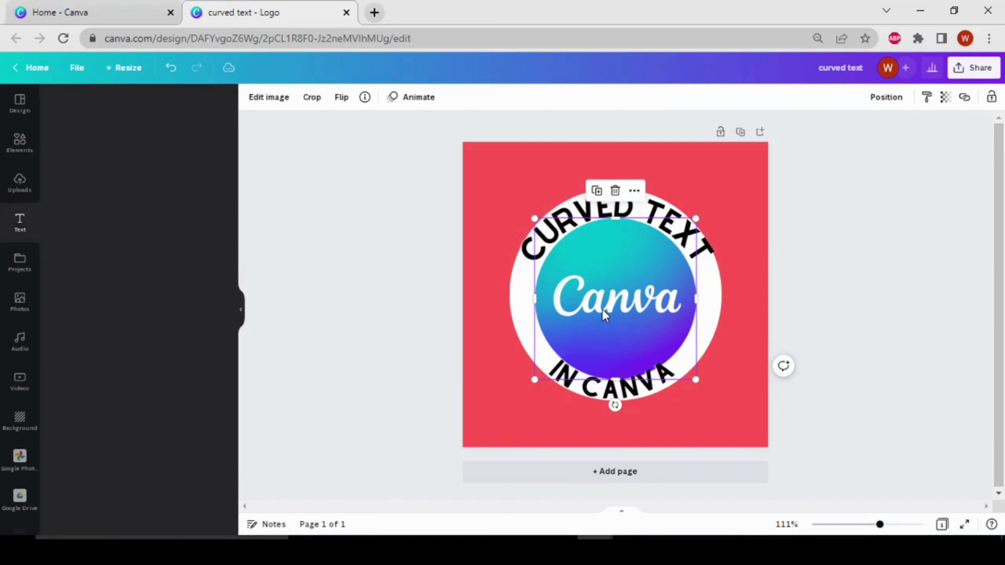
drag(603, 308, 604, 310)
drag(697, 218, 689, 226)
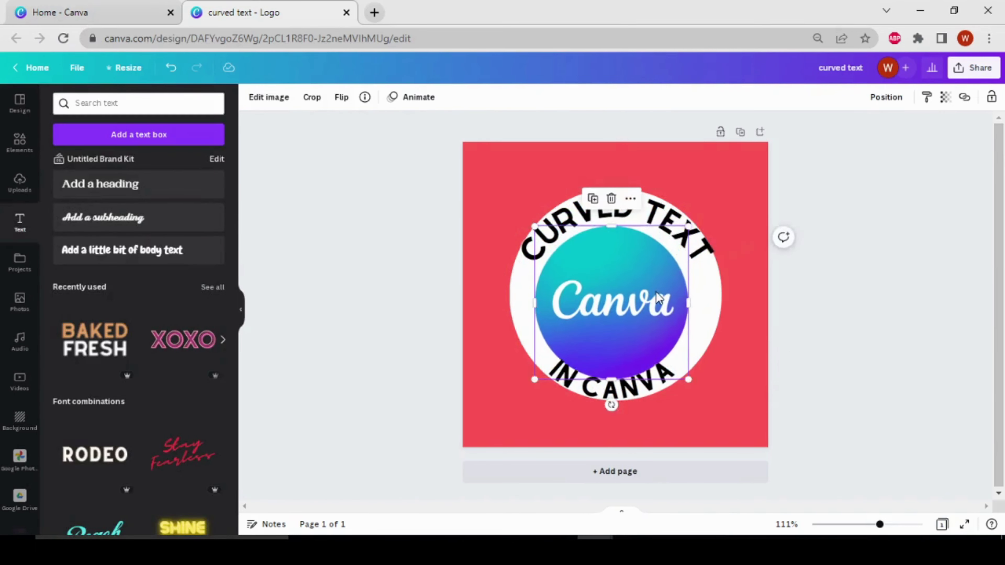
drag(656, 298, 660, 287)
Centre "IN CANVA" in the white ring directly beneath the logo.
drag(666, 375, 663, 382)
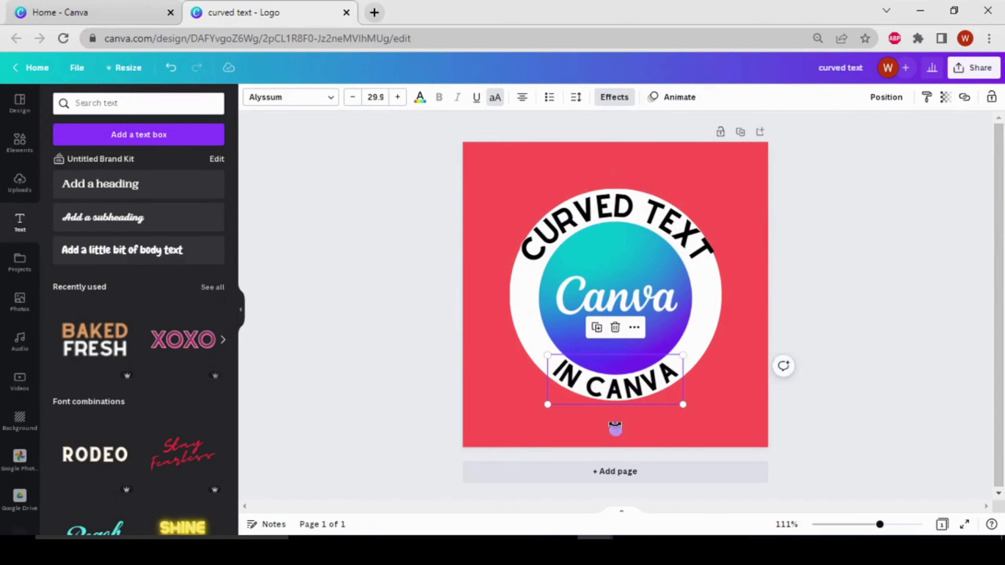
drag(616, 430, 617, 427)
click(736, 401)
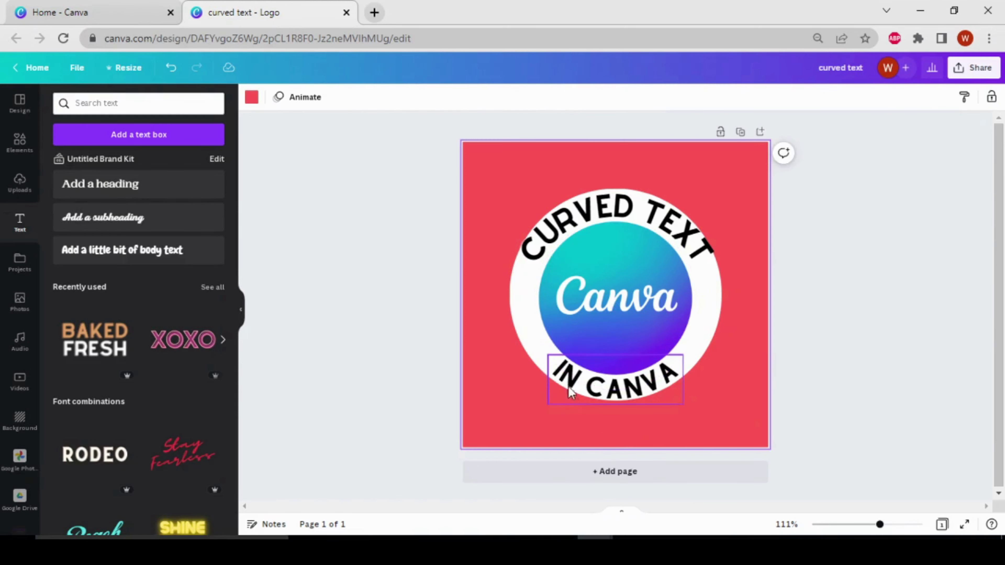
Try the Lift and Splice style effects on "CURVED TEXT", colouring the Splice effect yellow.
click(609, 214)
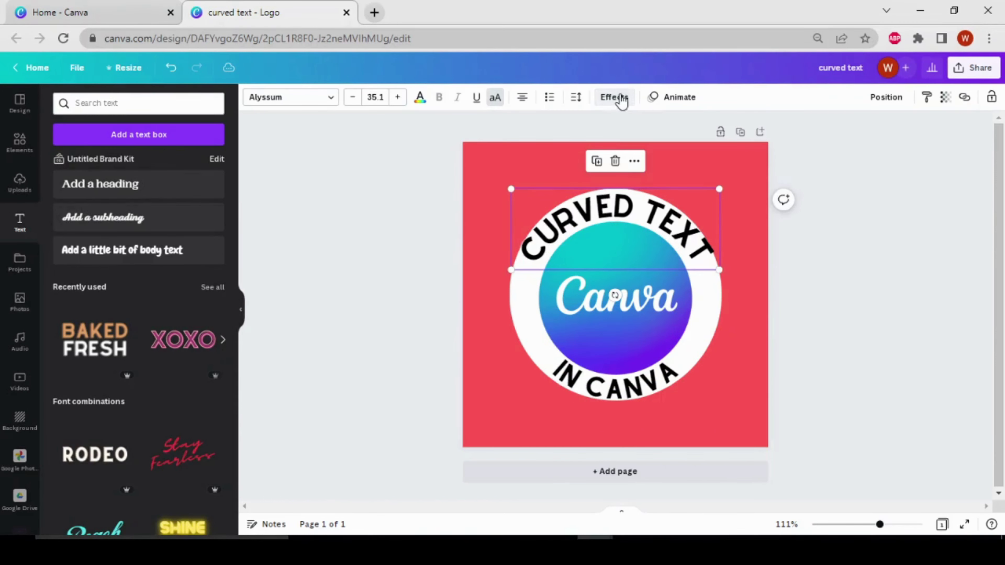
click(617, 97)
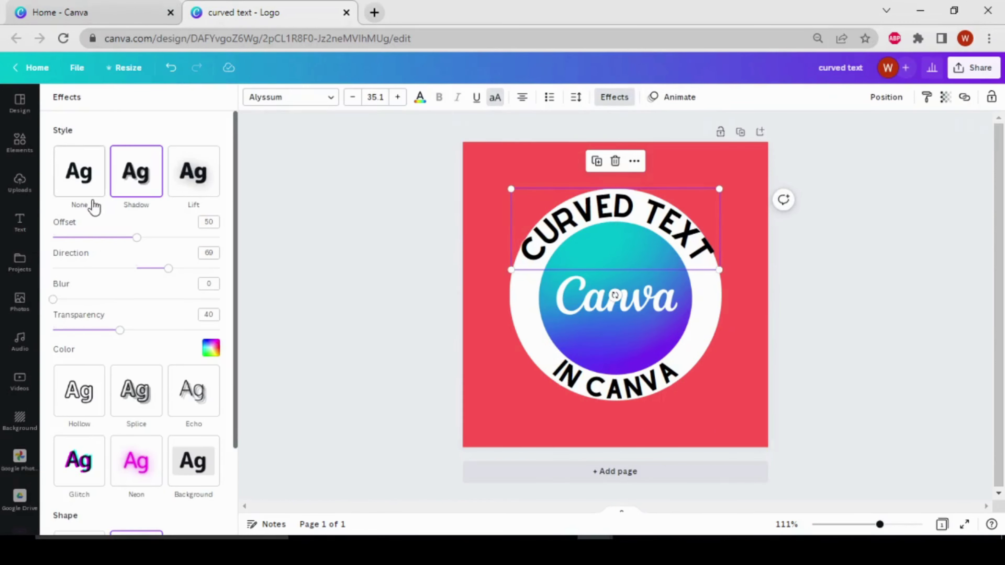
click(204, 192)
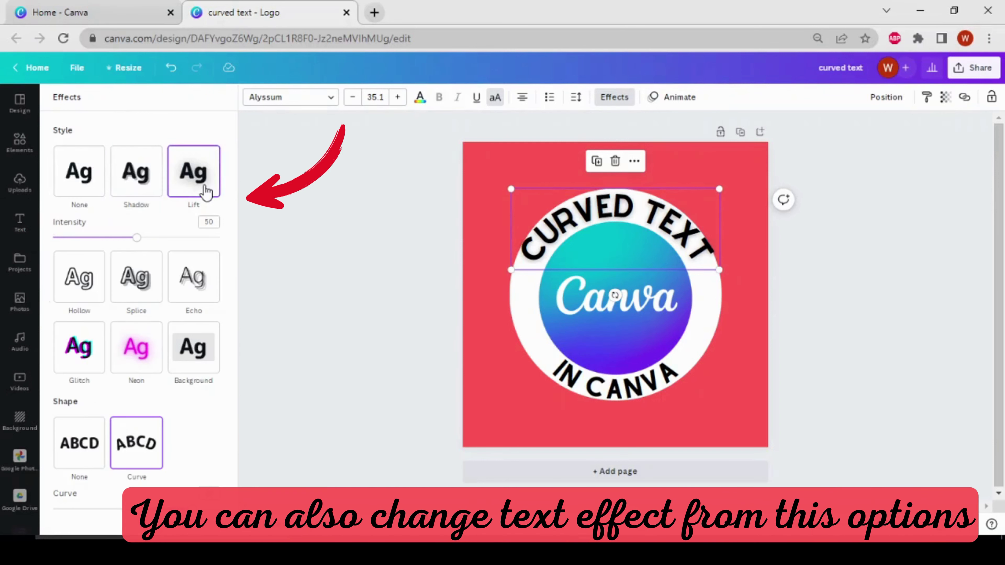
click(142, 295)
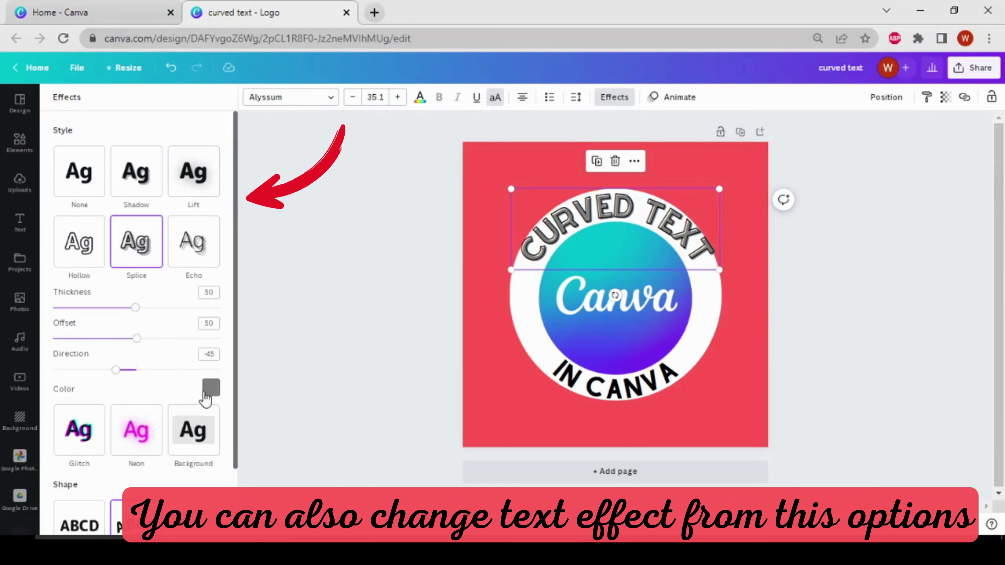
click(211, 388)
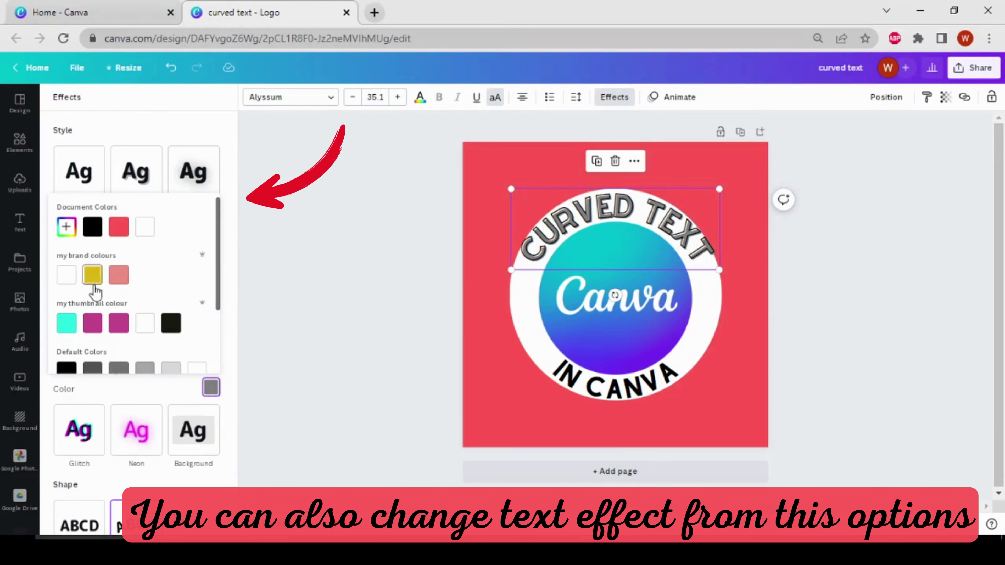
scroll(119, 308, down, 3)
click(146, 351)
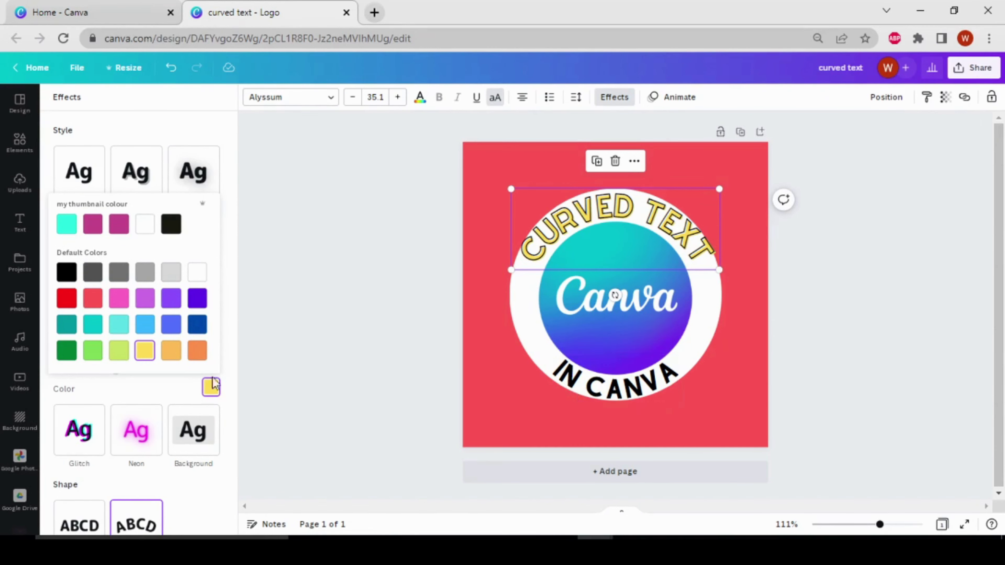
click(228, 232)
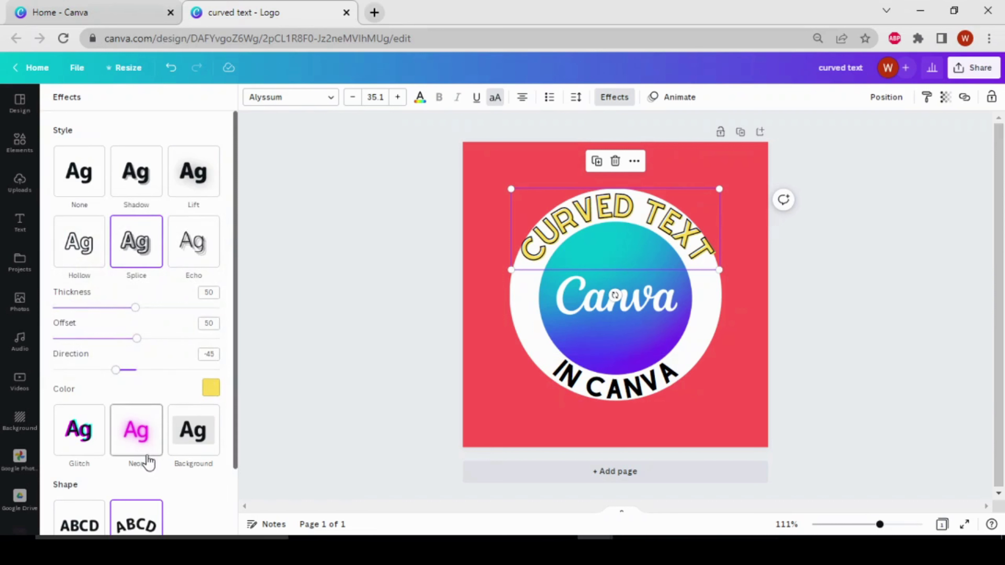
Try the Neon, Glitch and Background style effects on "CURVED TEXT".
click(136, 431)
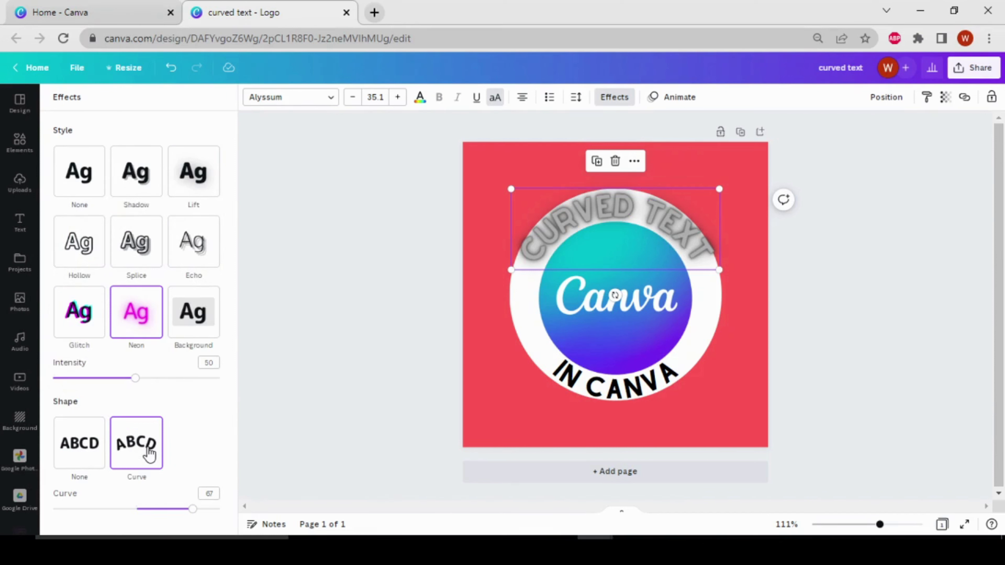
click(78, 336)
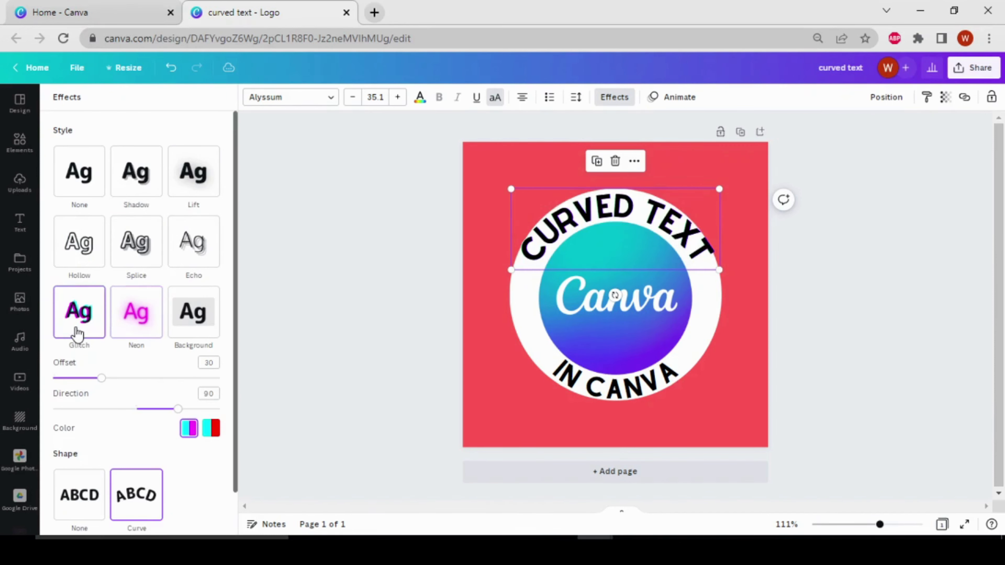
click(189, 320)
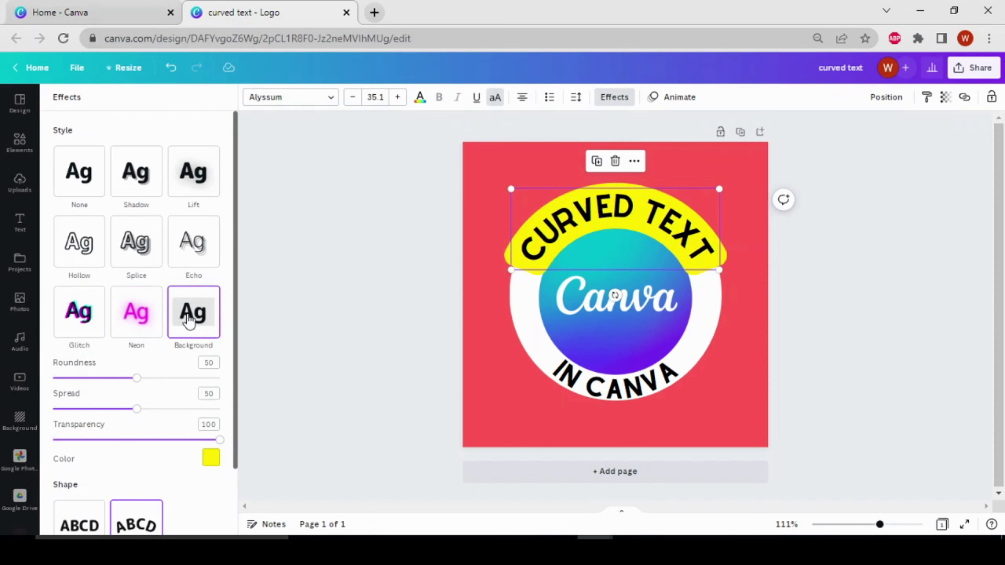
Set the style effect of "CURVED TEXT" to None and deselect the text.
click(82, 179)
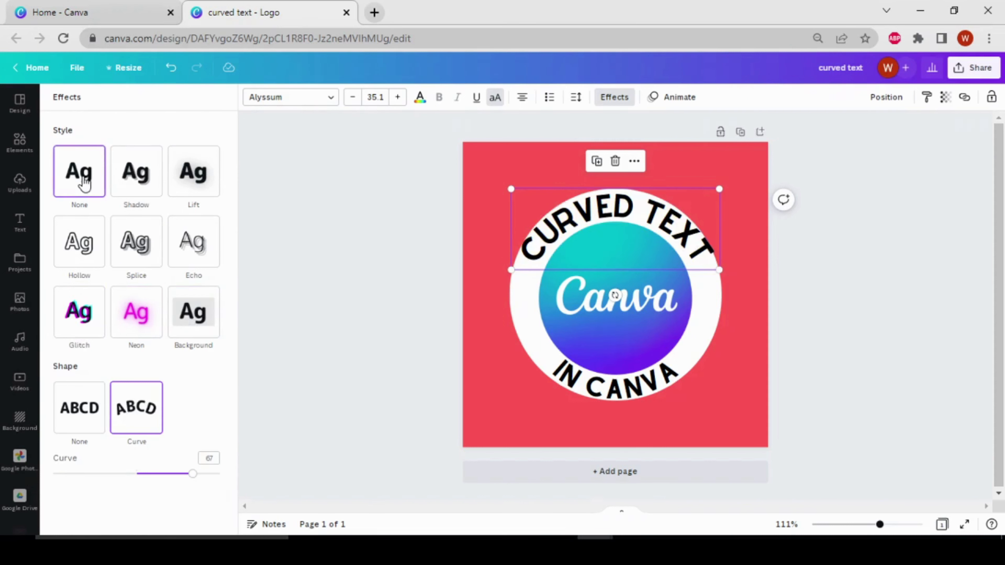
key(Escape)
click(376, 305)
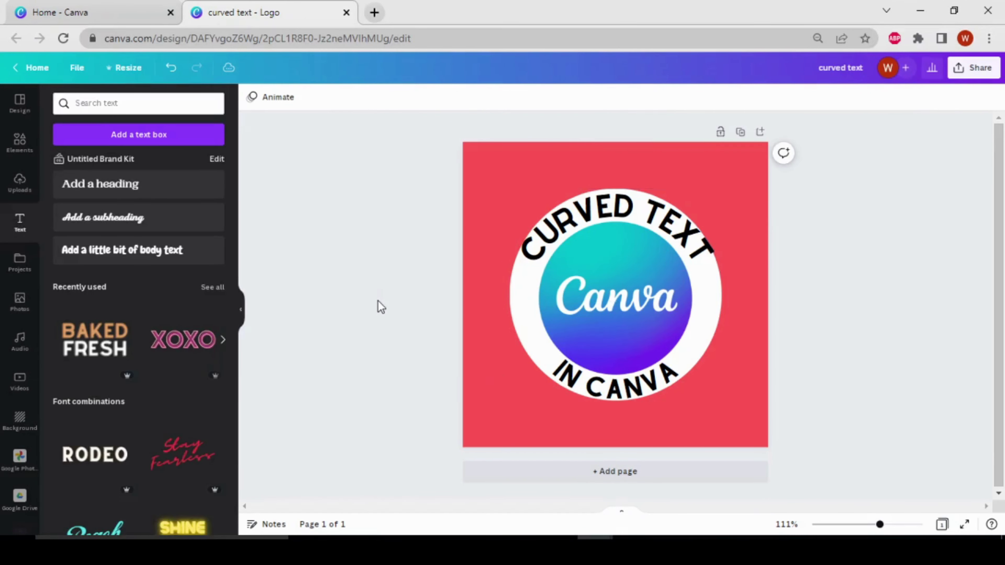